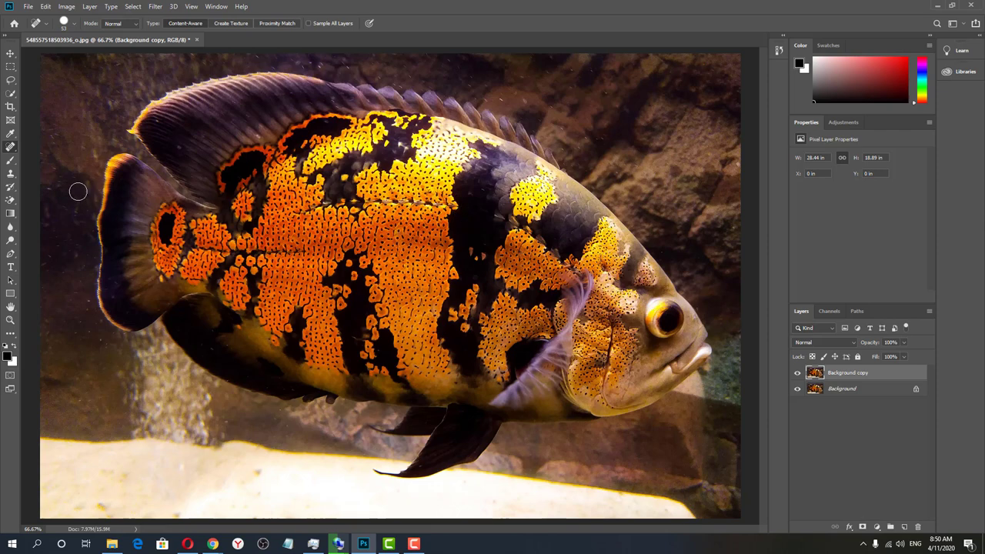
- Paint black over the sand in the photo's lower-left area with a soft 432 px brush
click(10, 162)
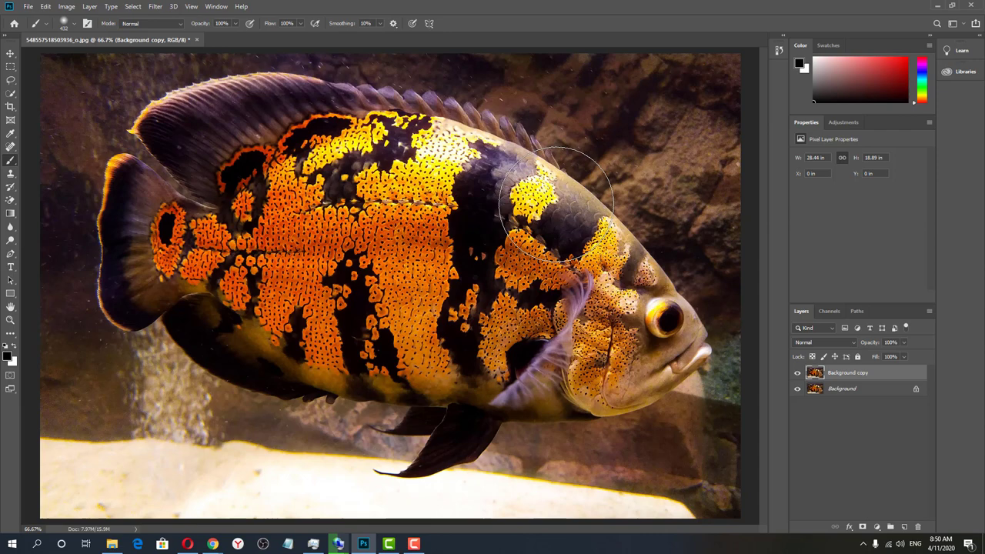
key(ctrl+minus)
drag(185, 446, 274, 457)
mouse_move(176, 452)
mouse_down()
mouse_move(215, 457)
mouse_move(136, 451)
mouse_move(294, 482)
mouse_move(282, 472)
mouse_up()
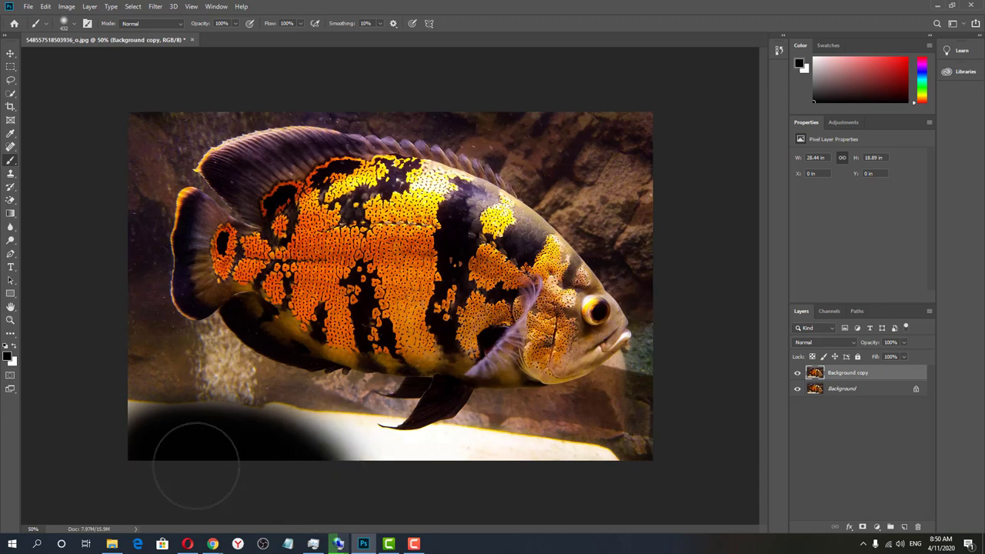
- Paint black over the background all around the fish with a 432 px Hard Round brush at 100% hardness
click(74, 28)
click(53, 164)
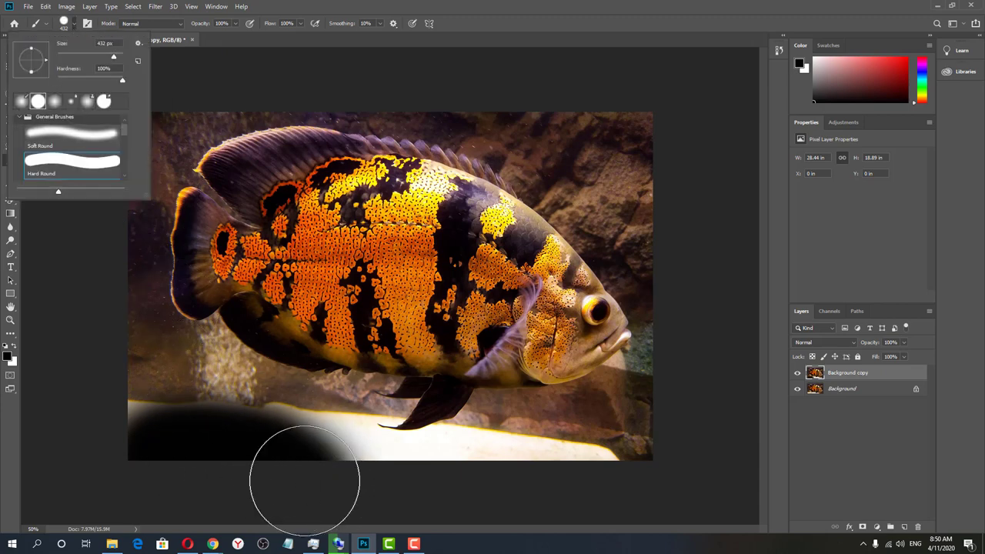
click(302, 442)
click(240, 425)
click(185, 399)
click(169, 399)
mouse_move(169, 400)
mouse_down()
mouse_move(407, 487)
mouse_move(658, 411)
mouse_move(671, 348)
mouse_up()
mouse_move(679, 236)
mouse_down()
mouse_move(659, 259)
mouse_move(595, 180)
mouse_move(506, 106)
mouse_move(458, 84)
mouse_move(466, 93)
mouse_move(421, 74)
mouse_move(263, 67)
mouse_move(164, 107)
mouse_move(120, 184)
mouse_move(105, 239)
mouse_move(133, 371)
mouse_move(145, 361)
mouse_move(197, 383)
mouse_move(235, 417)
mouse_move(312, 432)
mouse_move(352, 481)
mouse_move(464, 478)
mouse_move(514, 448)
mouse_move(610, 438)
mouse_move(709, 322)
mouse_move(684, 303)
mouse_move(633, 454)
mouse_move(610, 446)
mouse_move(244, 460)
mouse_move(278, 425)
mouse_move(131, 350)
mouse_up()
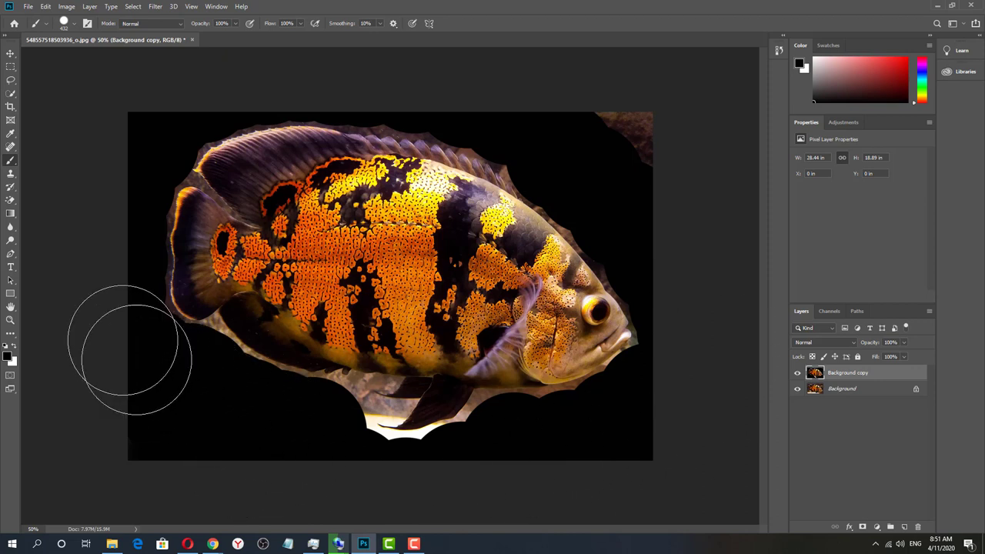
click(11, 307)
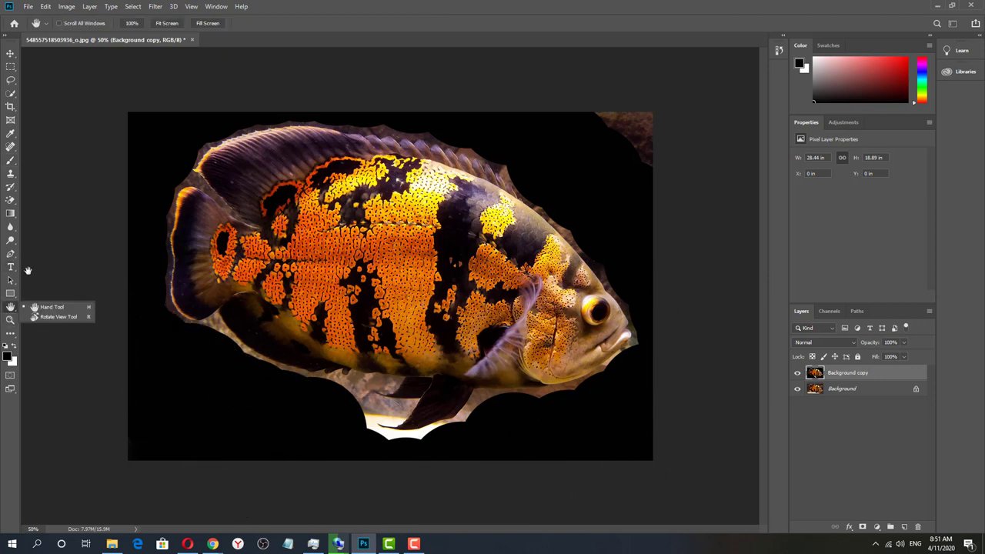
click(11, 226)
key(shift+r)
click(74, 23)
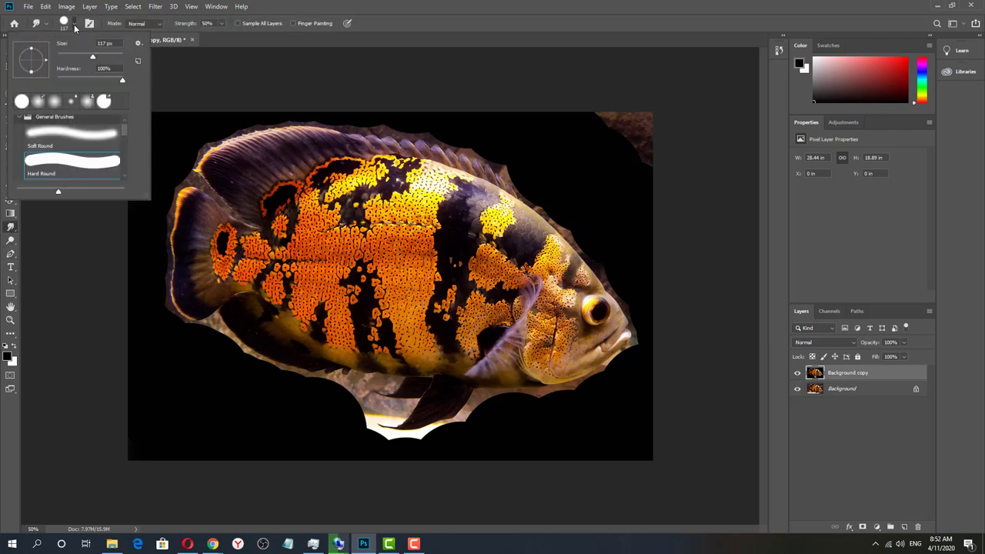
click(253, 349)
key(ctrl+1)
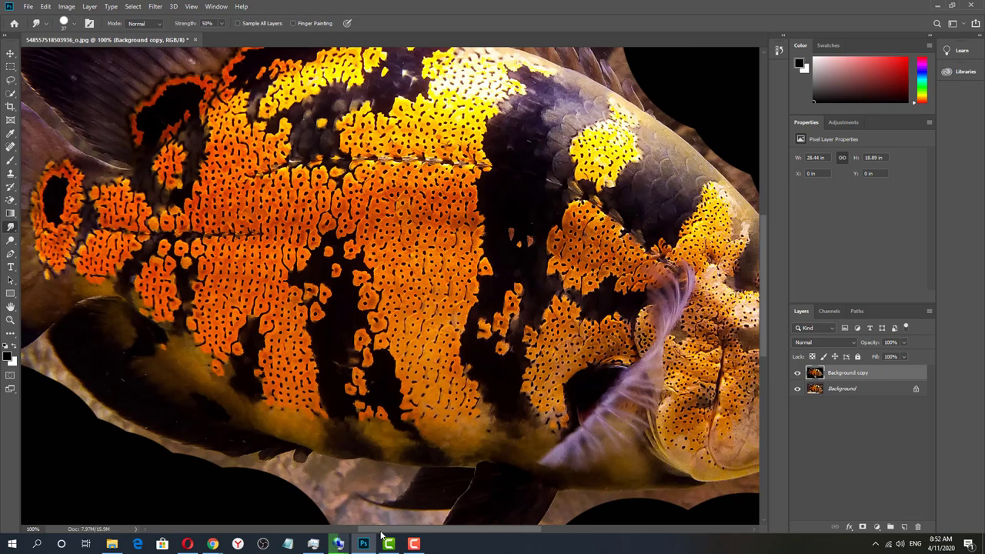
drag(381, 529, 278, 529)
click(778, 50)
click(750, 102)
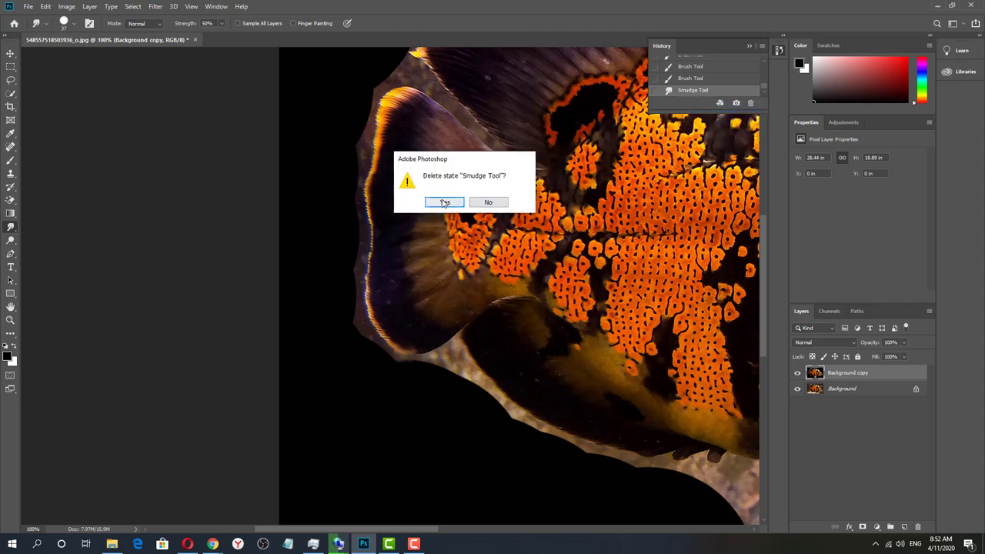
click(447, 200)
- Sharpen the tail fin's outer edge using the Sharpen tool with a small hard round brush, and delete the unwanted stroke from the history
right_click(11, 226)
click(66, 244)
click(72, 23)
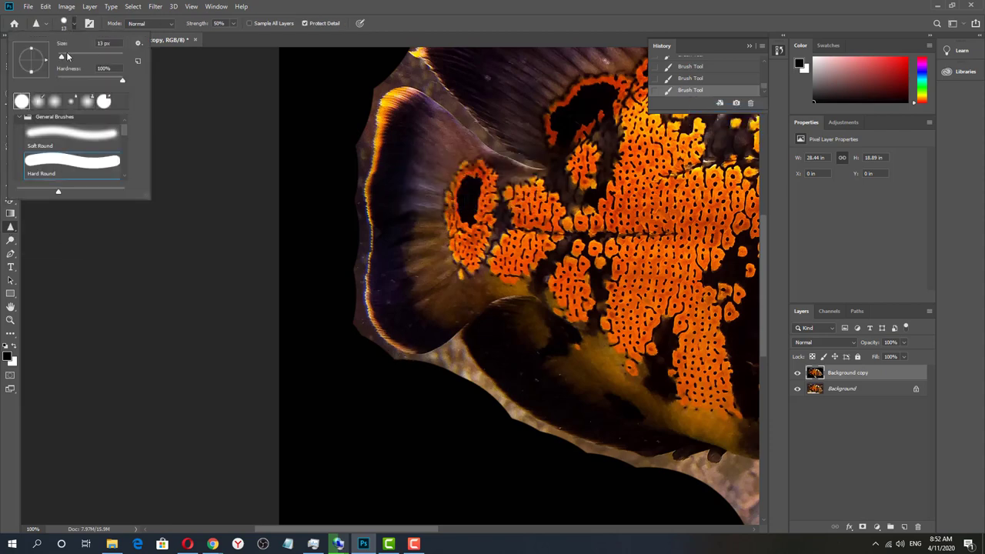
mouse_move(401, 351)
mouse_down()
mouse_move(380, 340)
mouse_move(368, 278)
mouse_move(376, 144)
mouse_move(368, 183)
mouse_move(393, 115)
mouse_move(477, 157)
mouse_up()
right_click(688, 90)
click(708, 106)
click(446, 200)
- Try sharpening the edge between the tail and dorsal fins, and delete that stroke from the history
scroll(369, 182, up, 1)
drag(517, 183, 500, 163)
right_click(688, 89)
click(708, 106)
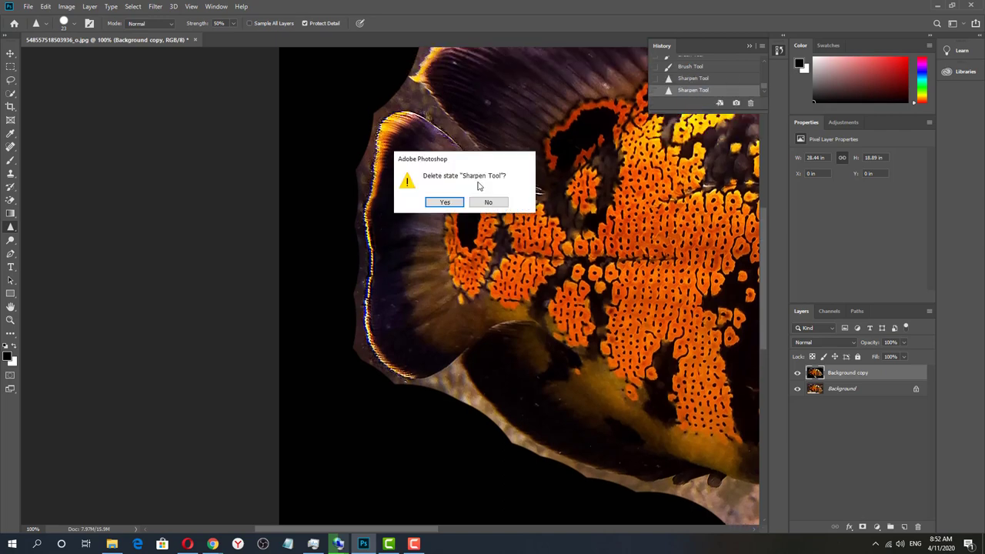
click(444, 202)
- Sharpen the tail fin's upper edge and the dorsal fin's edge facing the tail with the 23 px brush
drag(374, 174, 394, 117)
drag(468, 155, 391, 116)
scroll(457, 169, up, 1)
mouse_move(499, 204)
mouse_down()
mouse_move(414, 109)
mouse_move(530, 72)
mouse_up()
- Sharpen the dorsal fin's upper edge, its spines and the fish's forehead outline
scroll(415, 111, up, 1)
scroll(583, 185, up, 2)
mouse_move(514, 163)
mouse_down()
mouse_move(700, 156)
mouse_move(721, 164)
mouse_up()
drag(437, 529, 550, 537)
mouse_move(265, 159)
mouse_down()
mouse_move(408, 178)
mouse_move(474, 197)
mouse_move(574, 251)
mouse_move(653, 329)
mouse_up()
drag(714, 390, 736, 416)
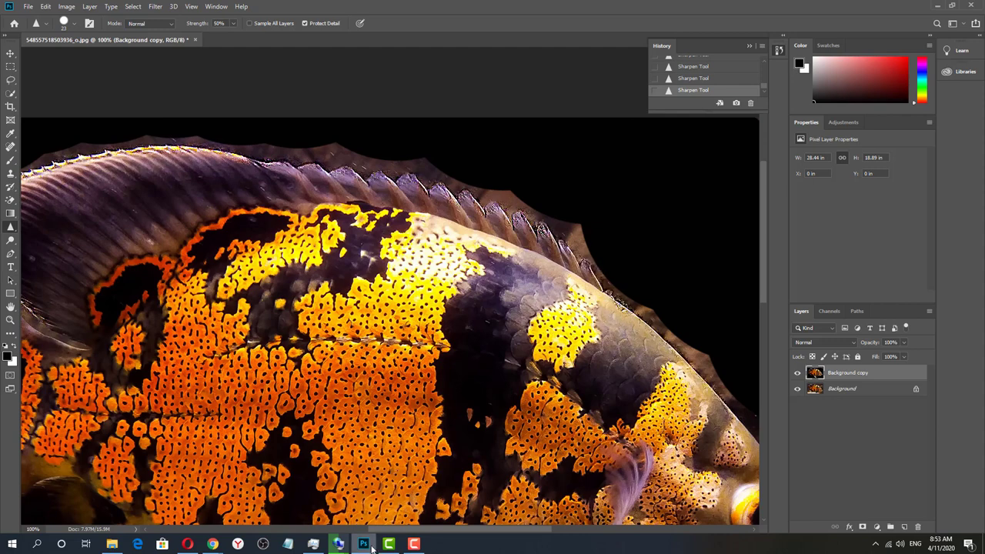
- Sharpen the outline of the fish's snout, mouth and chin
drag(418, 528, 497, 529)
scroll(489, 421, down, 3)
mouse_move(461, 354)
mouse_down()
mouse_move(511, 441)
mouse_move(500, 466)
mouse_up()
scroll(484, 449, down, 3)
mouse_move(494, 330)
mouse_down()
mouse_move(423, 383)
mouse_move(355, 404)
mouse_up()
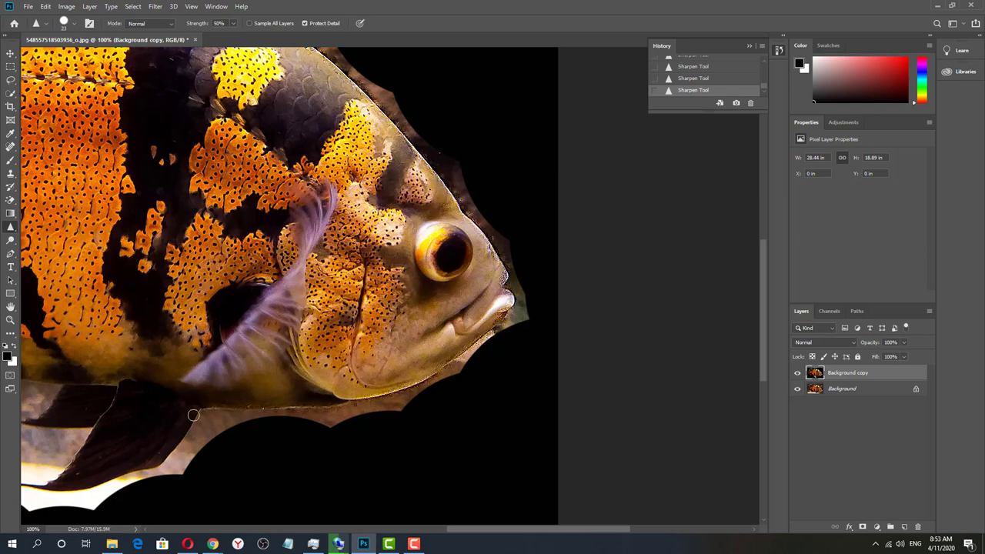
- Sharpen the edges of the ventral fins and the belly outline back to the tail
drag(193, 416, 477, 331)
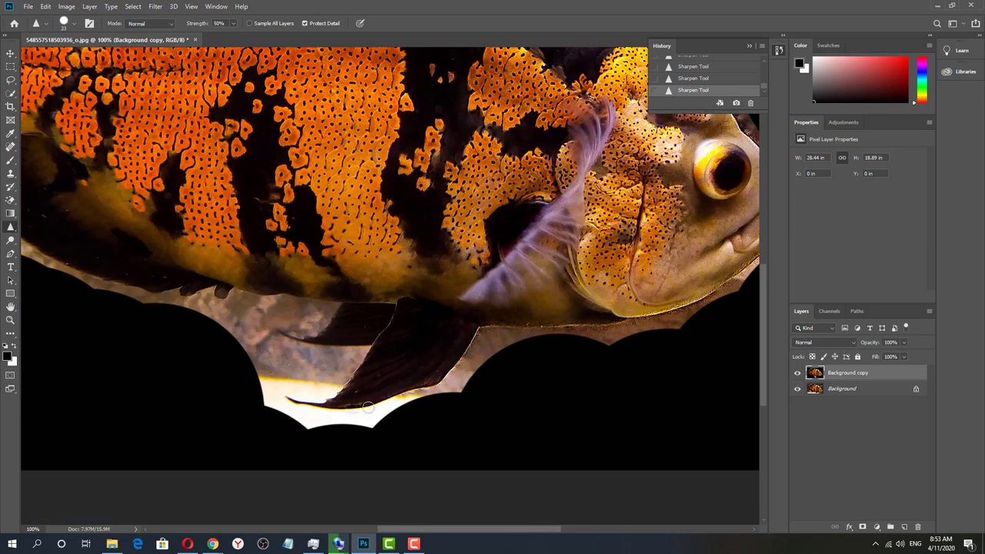
drag(369, 406, 286, 400)
drag(295, 340, 339, 306)
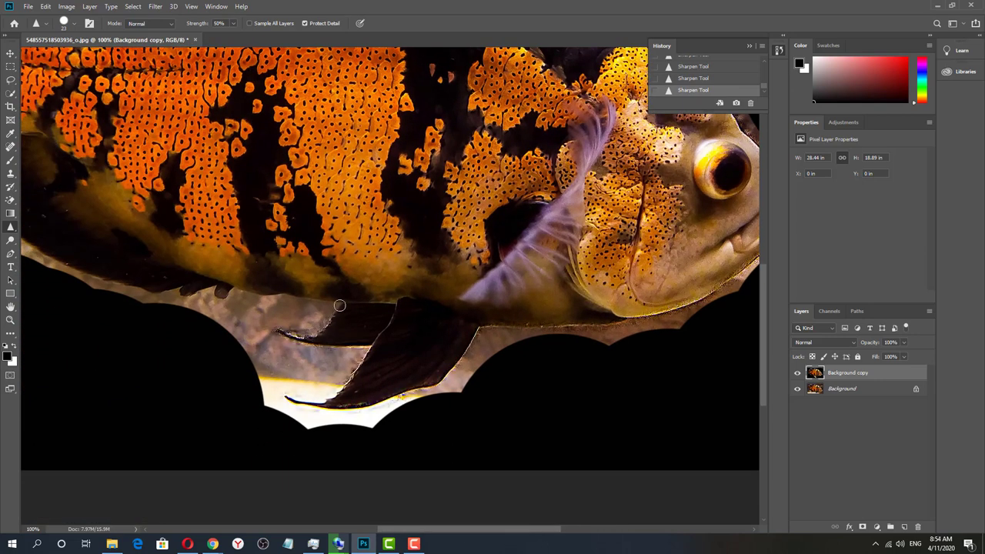
drag(424, 529, 350, 472)
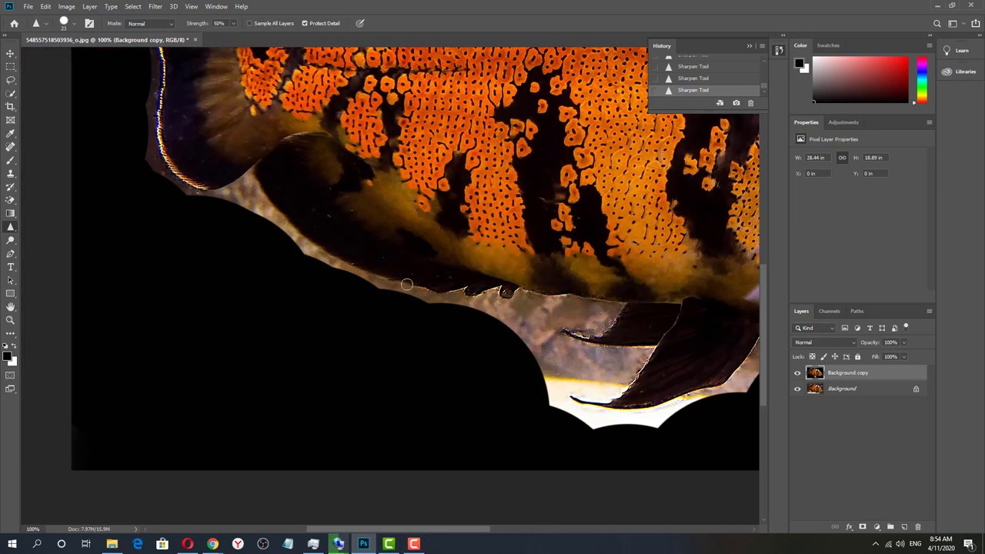
mouse_move(407, 285)
mouse_down()
mouse_move(350, 266)
mouse_move(291, 227)
mouse_move(259, 184)
mouse_move(233, 180)
mouse_up()
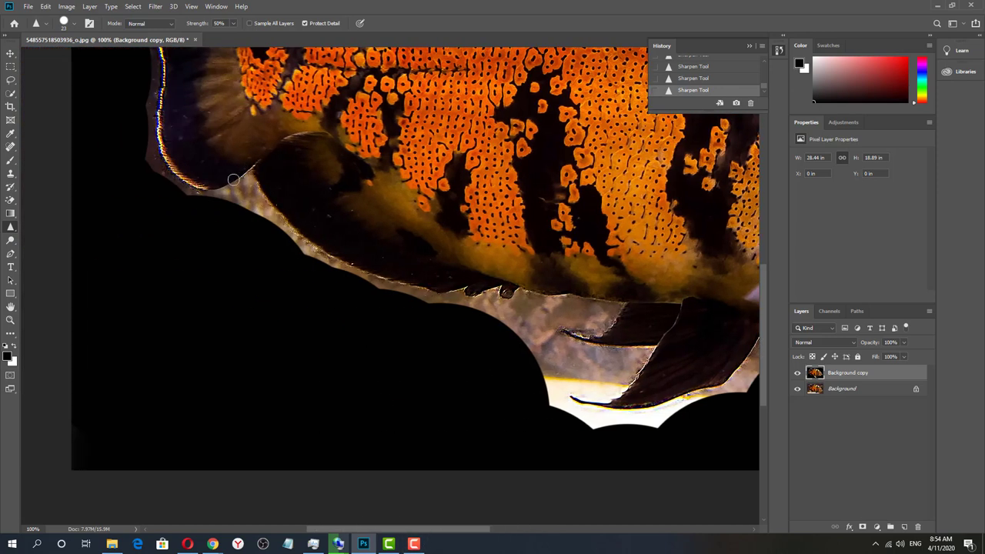
- Paint black over the background left beneath the belly and around the ventral fins with a soft 51 px brush
click(11, 161)
click(73, 23)
click(84, 55)
drag(84, 56, 76, 55)
mouse_move(243, 202)
mouse_down()
mouse_move(265, 215)
mouse_move(245, 186)
mouse_move(233, 199)
mouse_move(310, 258)
mouse_move(276, 238)
mouse_move(375, 288)
mouse_move(270, 221)
mouse_move(390, 294)
mouse_move(485, 301)
mouse_move(511, 311)
mouse_move(504, 320)
mouse_move(598, 308)
mouse_move(587, 325)
mouse_move(594, 321)
mouse_move(543, 322)
mouse_move(593, 356)
mouse_move(639, 357)
mouse_move(593, 391)
mouse_move(605, 373)
mouse_move(583, 377)
mouse_move(522, 334)
mouse_move(502, 354)
mouse_up()
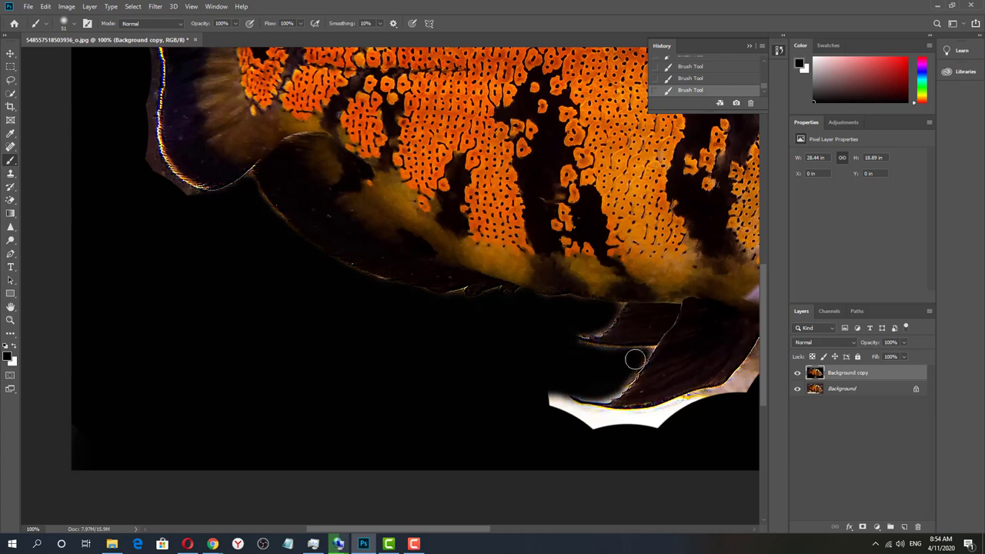
mouse_move(635, 359)
mouse_down()
mouse_move(568, 387)
mouse_move(559, 406)
mouse_move(608, 426)
mouse_move(680, 409)
mouse_move(630, 433)
mouse_up()
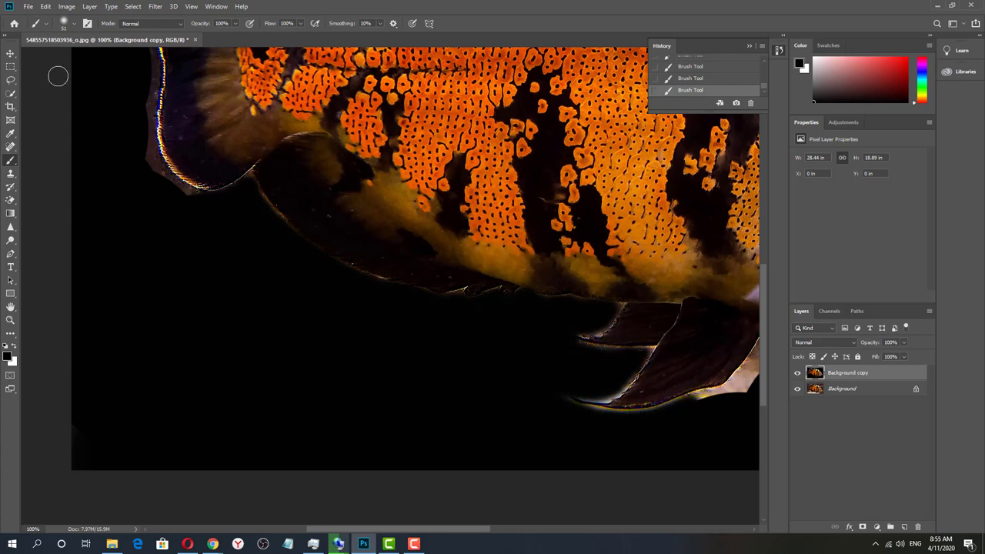
- Paint black over the background fringe beside the tail fin and along the underside of the head
mouse_move(151, 80)
mouse_down()
mouse_move(160, 178)
mouse_move(202, 211)
mouse_up()
drag(471, 529, 571, 529)
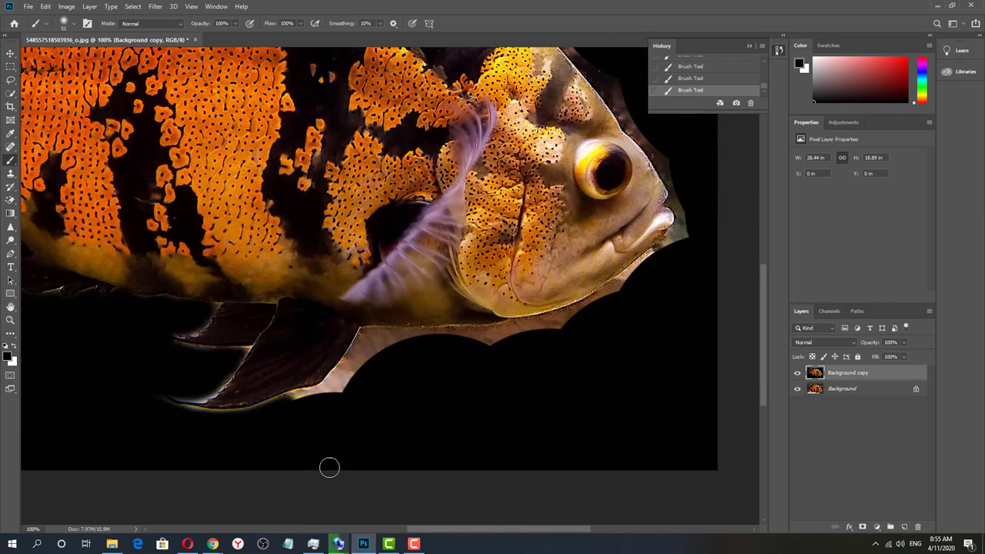
mouse_move(330, 467)
mouse_down()
mouse_move(300, 418)
mouse_move(305, 405)
mouse_move(347, 385)
mouse_move(358, 358)
mouse_move(382, 342)
mouse_move(361, 367)
mouse_move(431, 342)
mouse_move(546, 329)
mouse_move(589, 312)
mouse_move(575, 318)
mouse_move(670, 245)
mouse_up()
- Paint black over the background fringe around the fish's mouth and snout
drag(565, 529, 611, 528)
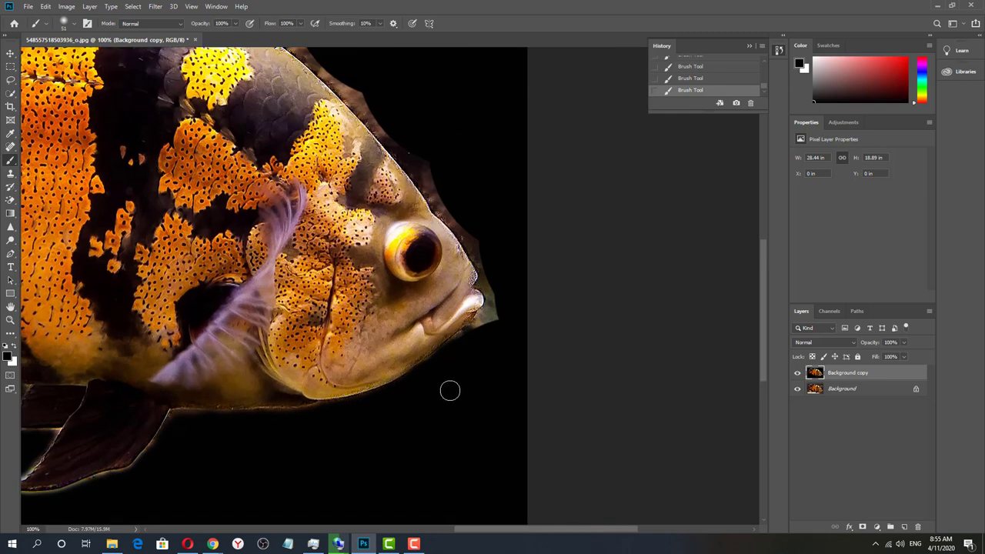
scroll(451, 391, up, 1)
mouse_move(473, 347)
mouse_down()
mouse_move(462, 361)
mouse_move(497, 321)
mouse_up()
scroll(432, 414, up, 2)
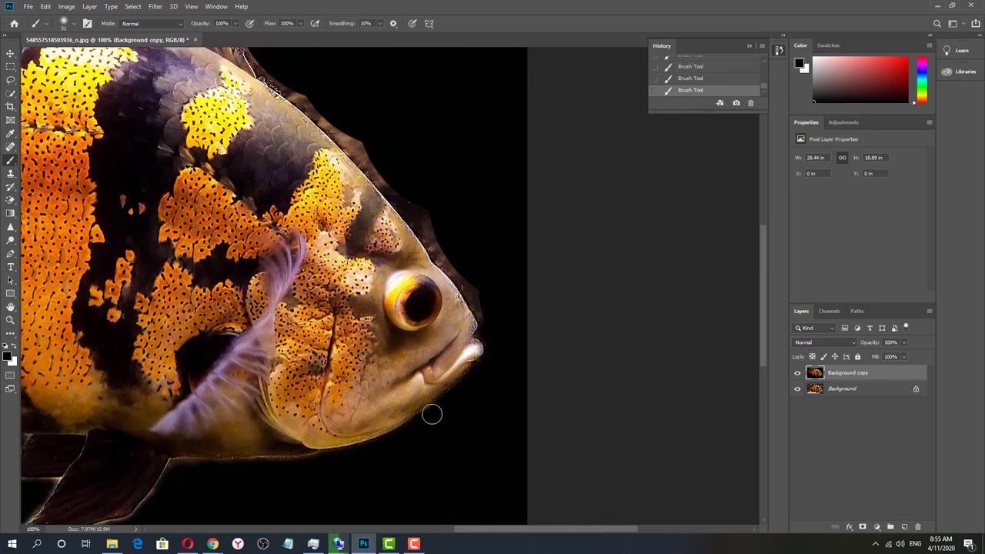
scroll(432, 414, up, 1)
mouse_move(428, 214)
mouse_down()
mouse_move(440, 259)
mouse_move(488, 331)
mouse_move(447, 266)
mouse_move(469, 328)
mouse_up()
drag(518, 529, 470, 529)
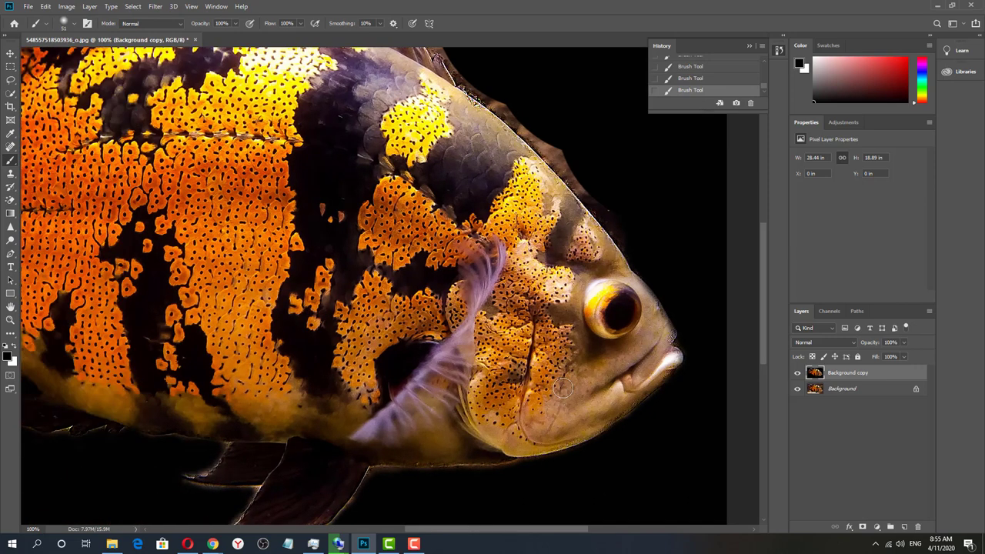
- Paint black over the background fringe along the forehead and the rear end of the dorsal fin
scroll(562, 388, up, 2)
drag(564, 198, 640, 299)
scroll(640, 299, up, 2)
mouse_move(495, 185)
mouse_down()
mouse_move(596, 290)
mouse_move(473, 174)
mouse_move(490, 183)
mouse_move(462, 169)
mouse_up()
scroll(411, 133, up, 1)
mouse_move(411, 134)
mouse_down()
mouse_move(436, 176)
mouse_move(369, 122)
mouse_move(277, 79)
mouse_up()
scroll(277, 79, up, 2)
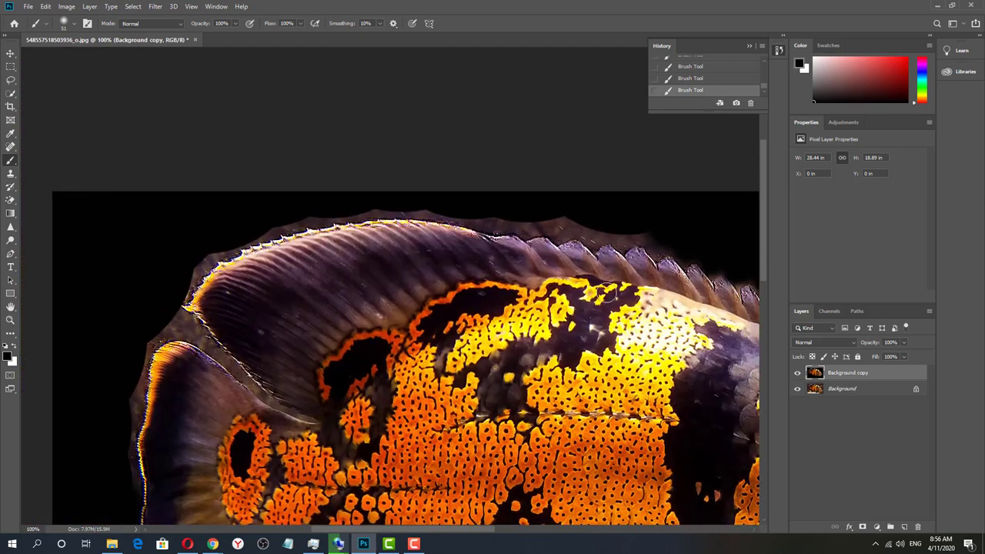
- Black out the background along the dorsal and tail fins, using a 20 px brush in the narrow gap between them
mouse_move(679, 248)
mouse_down()
mouse_move(643, 226)
mouse_move(596, 238)
mouse_move(576, 227)
mouse_move(355, 206)
mouse_move(247, 238)
mouse_move(197, 264)
mouse_move(140, 360)
mouse_move(127, 315)
mouse_move(135, 341)
mouse_move(132, 438)
mouse_up()
scroll(128, 315, down, 1)
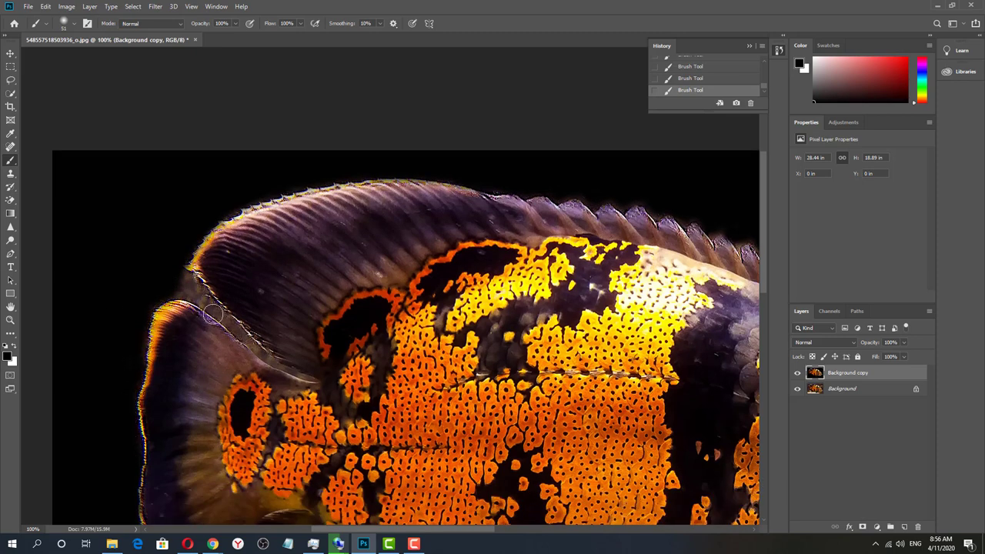
mouse_move(213, 314)
mouse_down()
mouse_move(177, 288)
mouse_move(263, 354)
mouse_move(350, 385)
mouse_move(275, 363)
mouse_up()
click(74, 23)
key(Return)
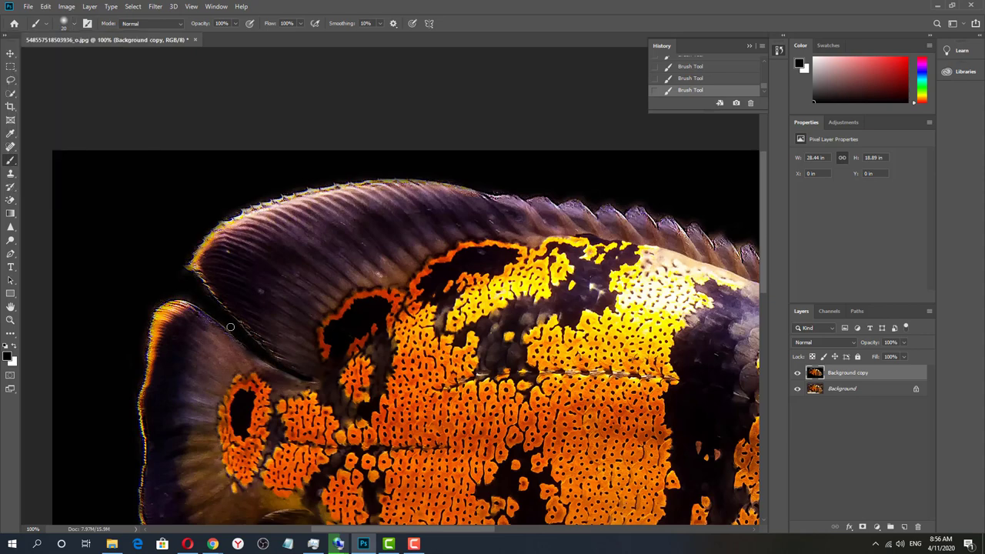
- Clean up the light fringe around the ventral fin tips with the black 20 px brush
key(ctrl+minus)
key(ctrl+minus)
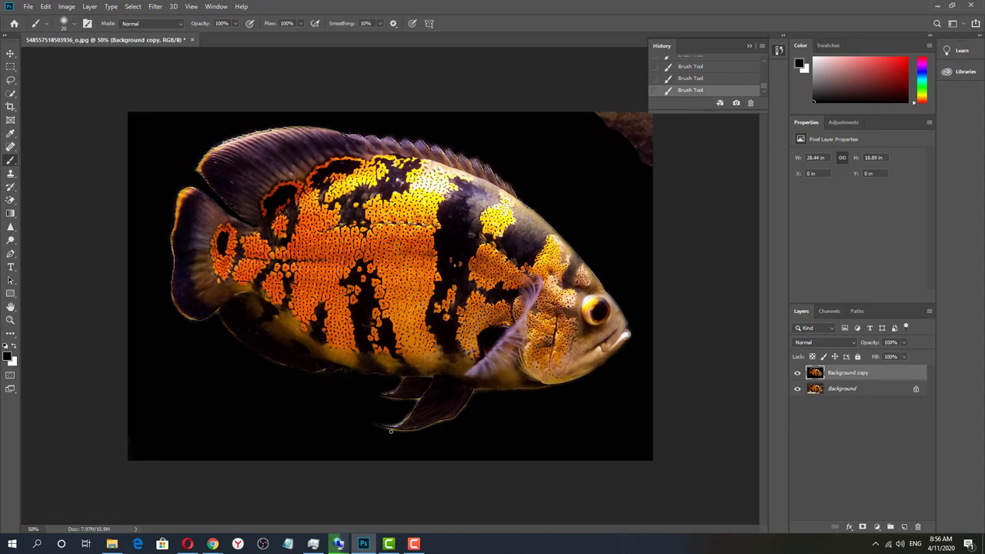
scroll(391, 431, up, 2)
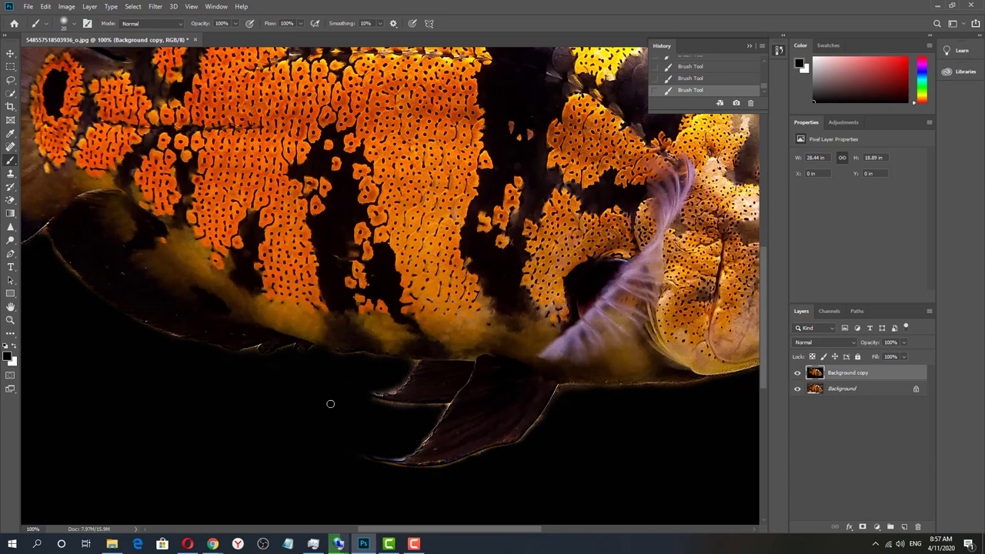
scroll(222, 421, down, 2)
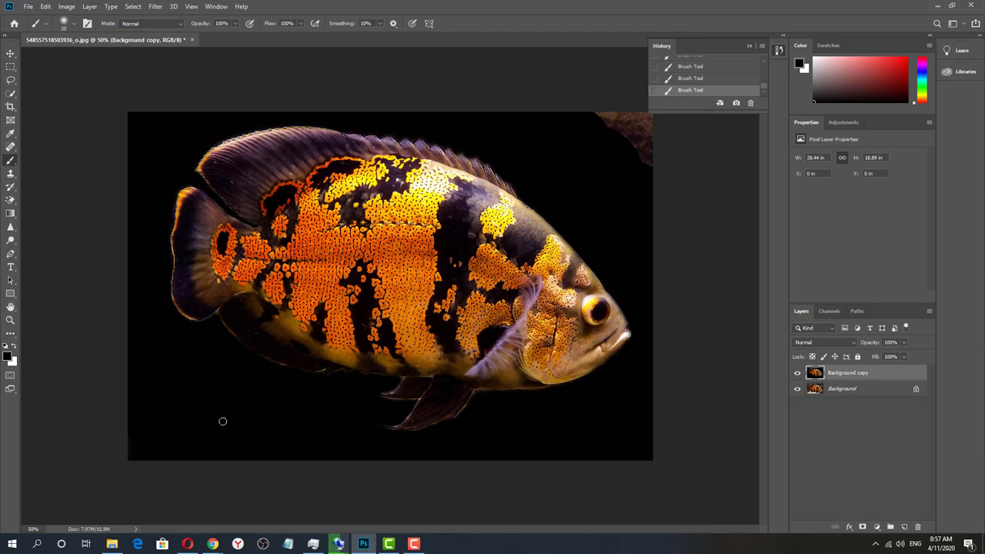
- Duplicate the Background copy layer within the same document
right_click(840, 377)
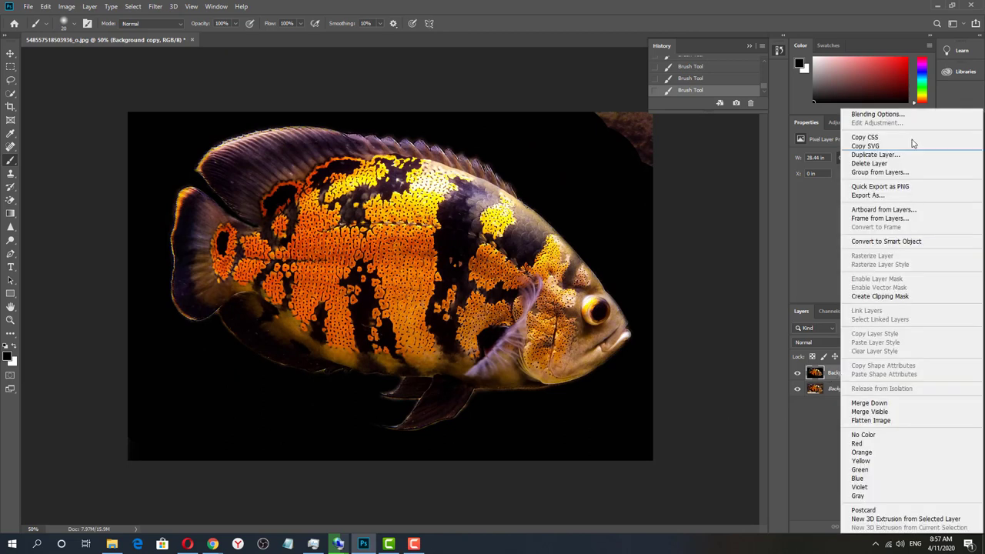
click(905, 158)
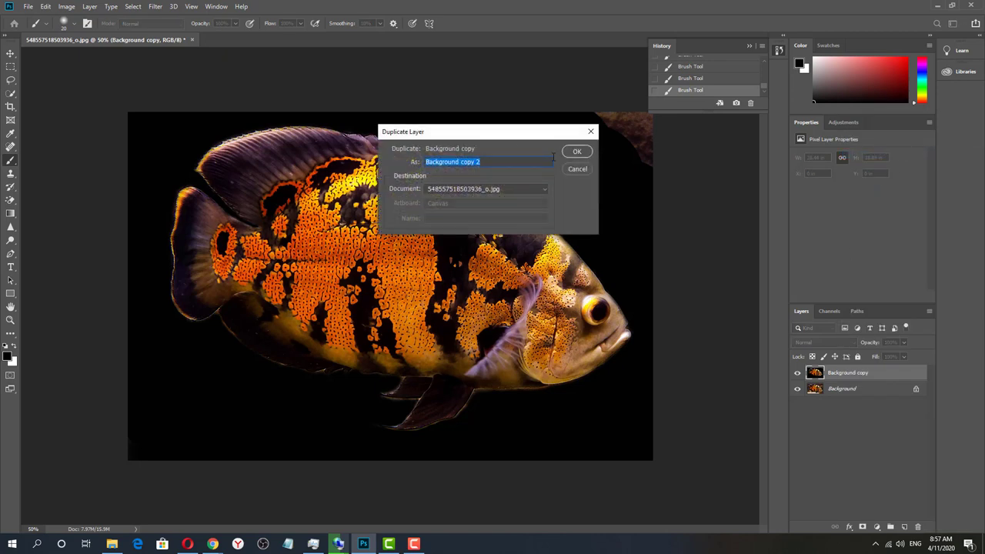
click(578, 152)
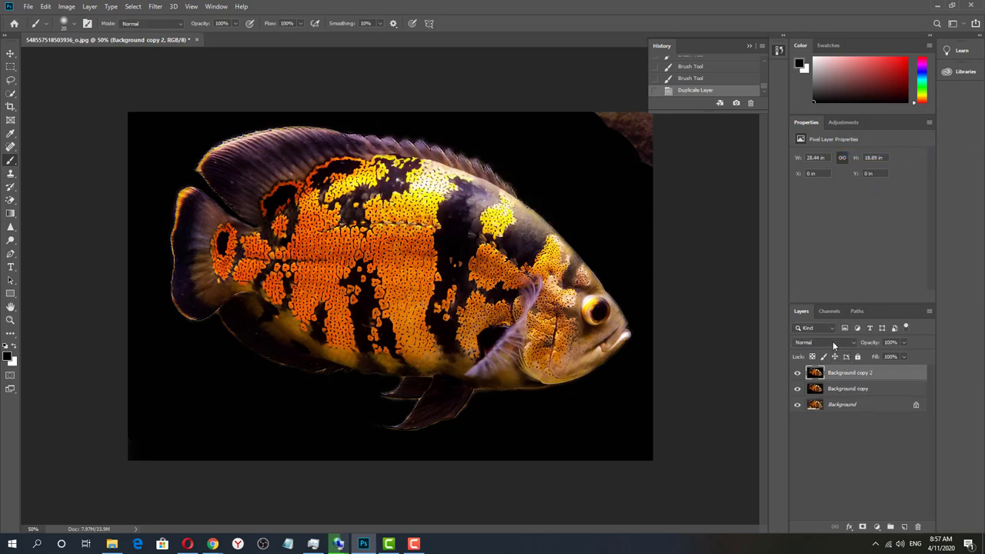
- Try out successive blend modes, including Multiply, Linear Burn, Screen, Hard Light and Pin Light, on the Background copy 2 layer
click(834, 346)
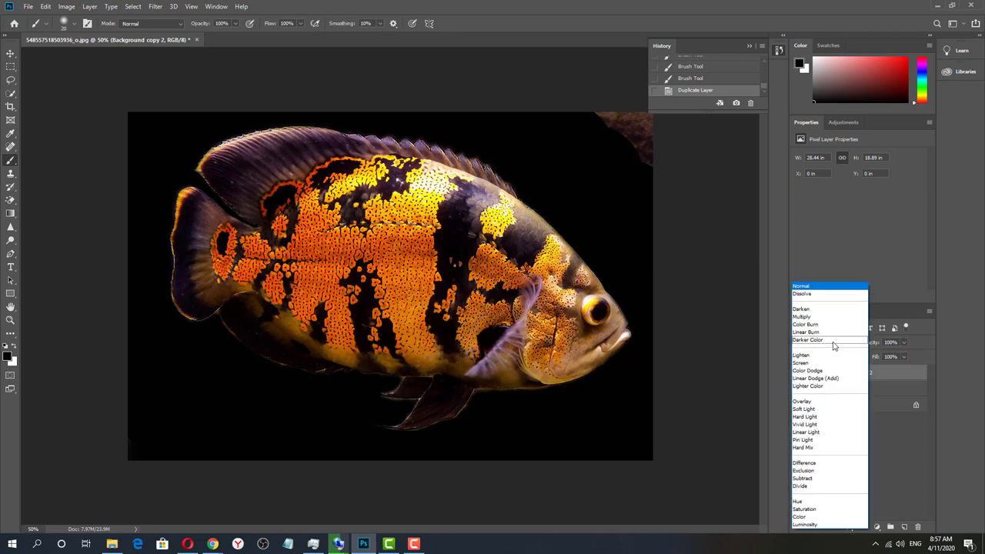
click(828, 291)
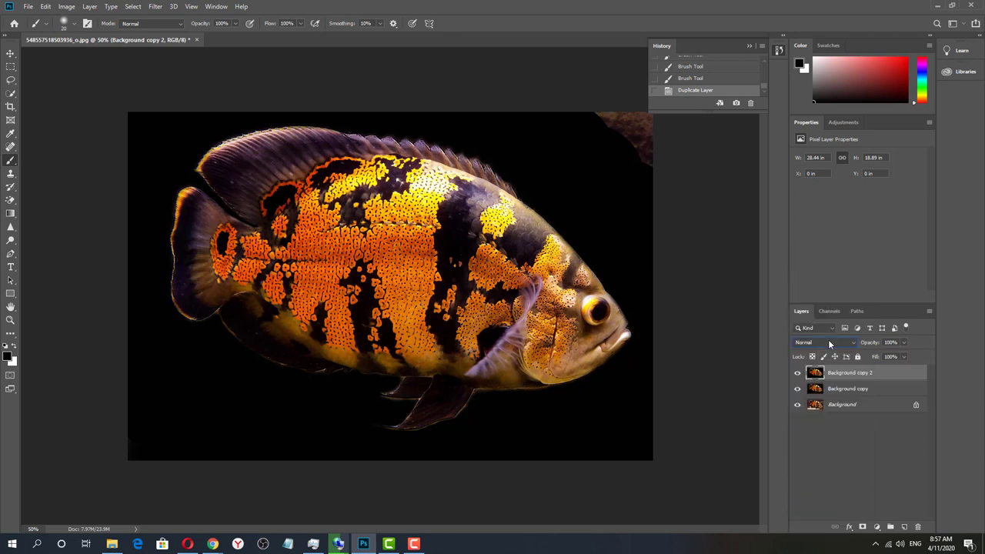
key(Down)
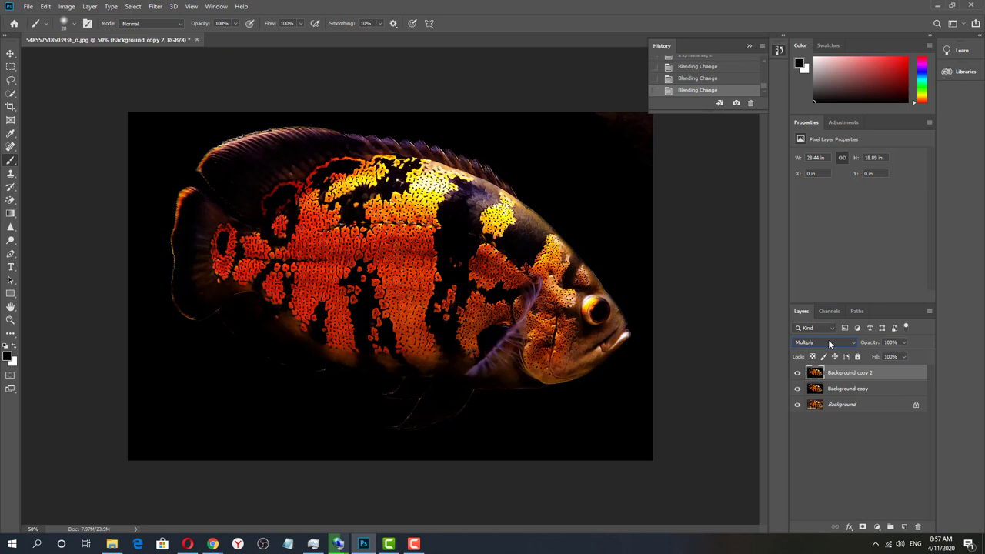
key(Down)
key(Up)
key(Down)
key(Down)
key(Down)
key(Down)
key(Down)
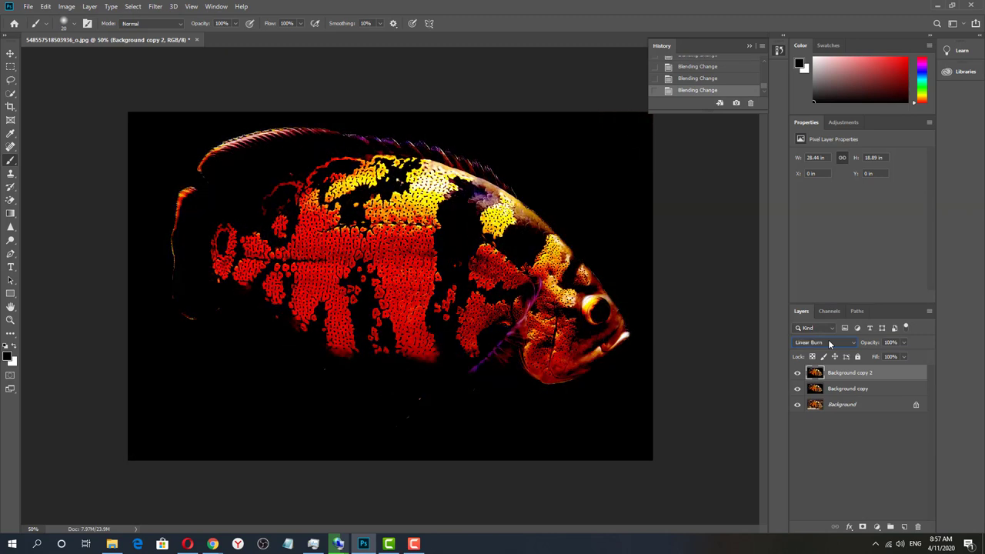
key(Down)
key(Down)
key(Down)
key(Down)
key(Down)
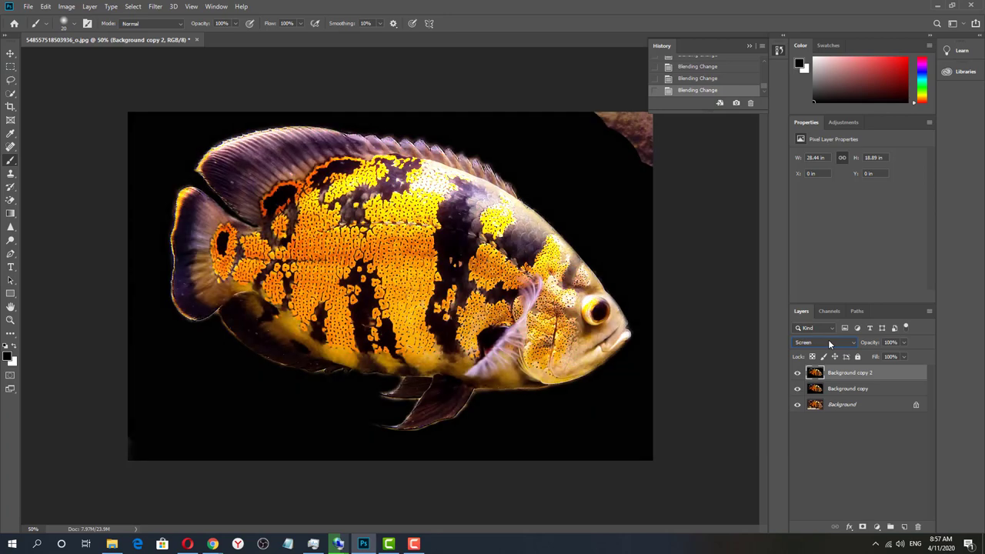
key(Down)
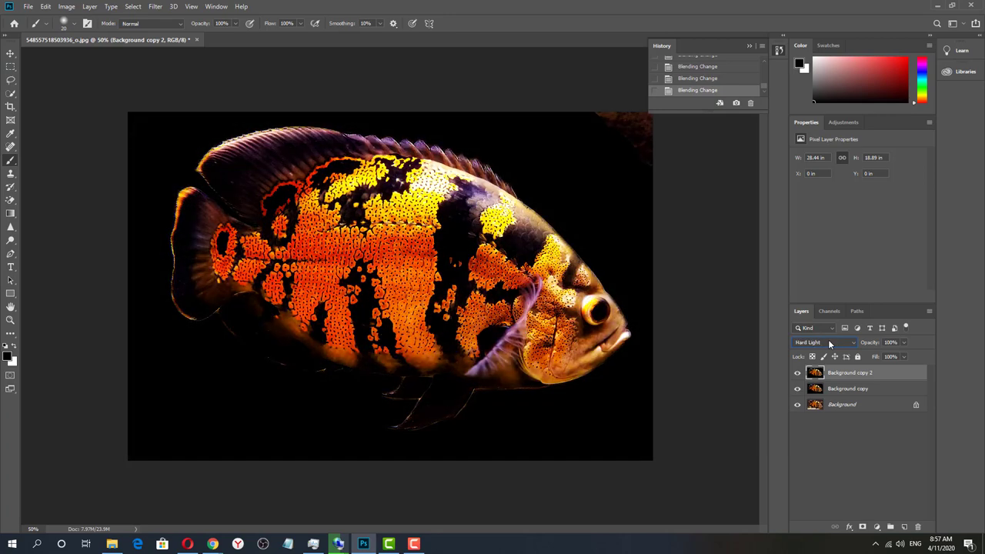
key(Down)
key(Down)
key(Down)
key(Down)
key(Down)
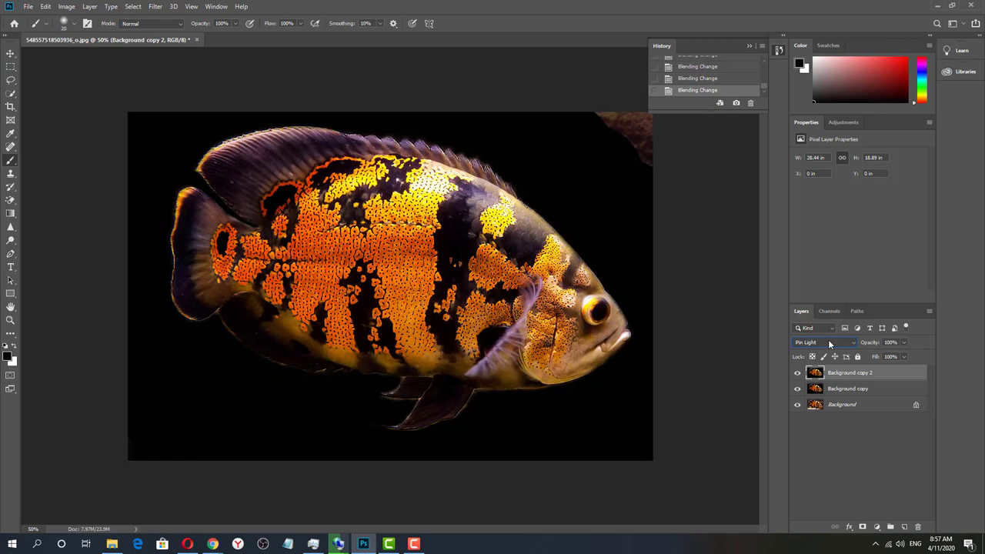
key(Down)
key(Down)
key(Down)
key(Down)
- Set the Background copy 2 layer to Multiply blend mode at 38% opacity
click(828, 340)
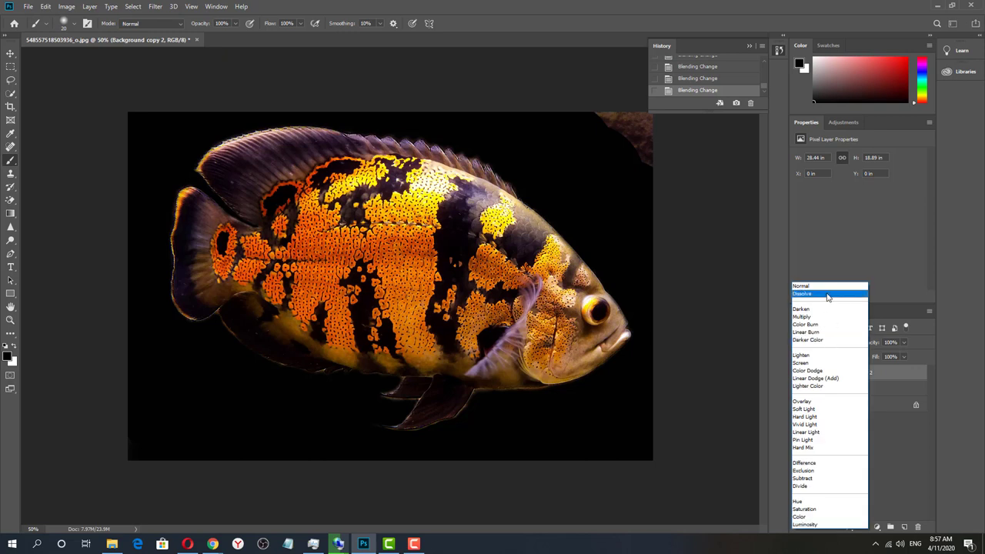
click(825, 285)
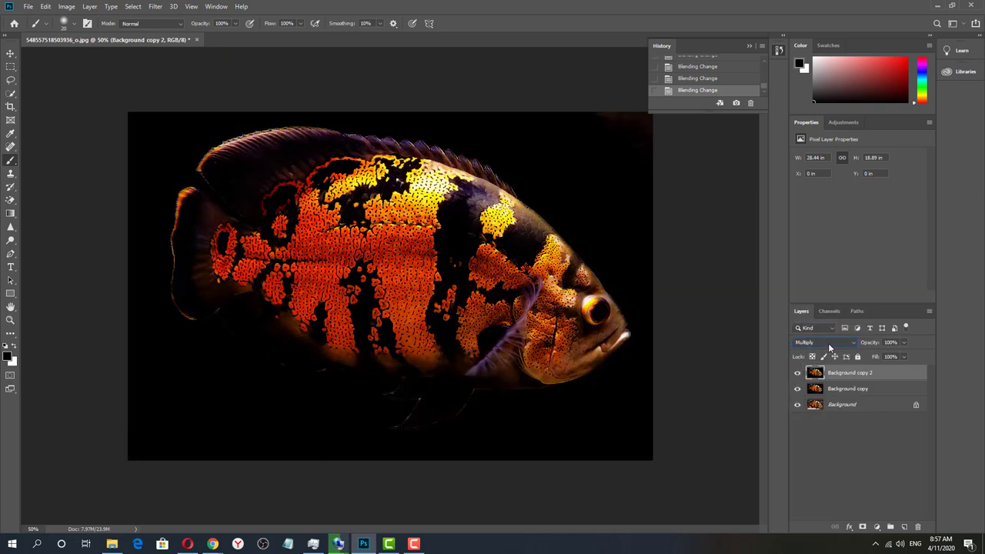
click(904, 342)
drag(905, 356, 896, 356)
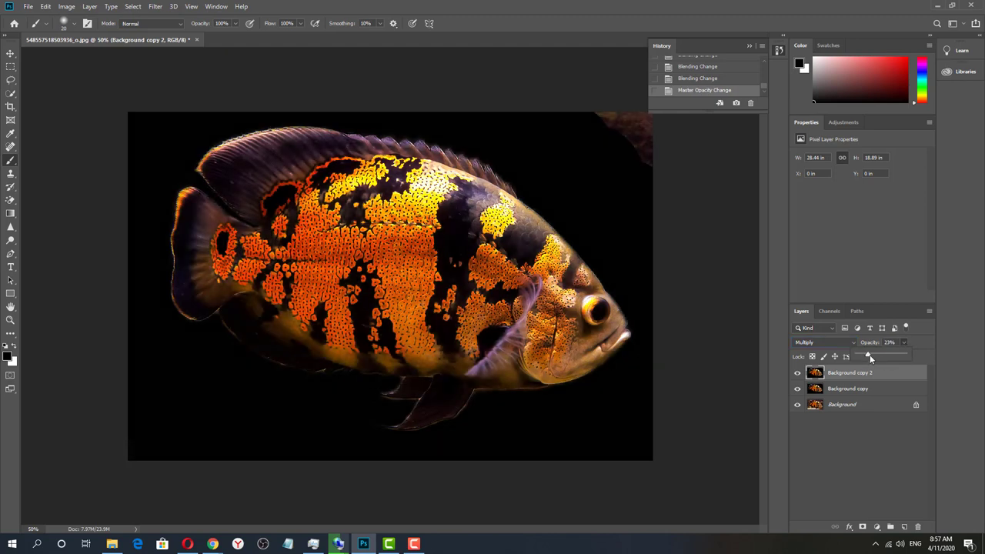
drag(869, 357, 873, 358)
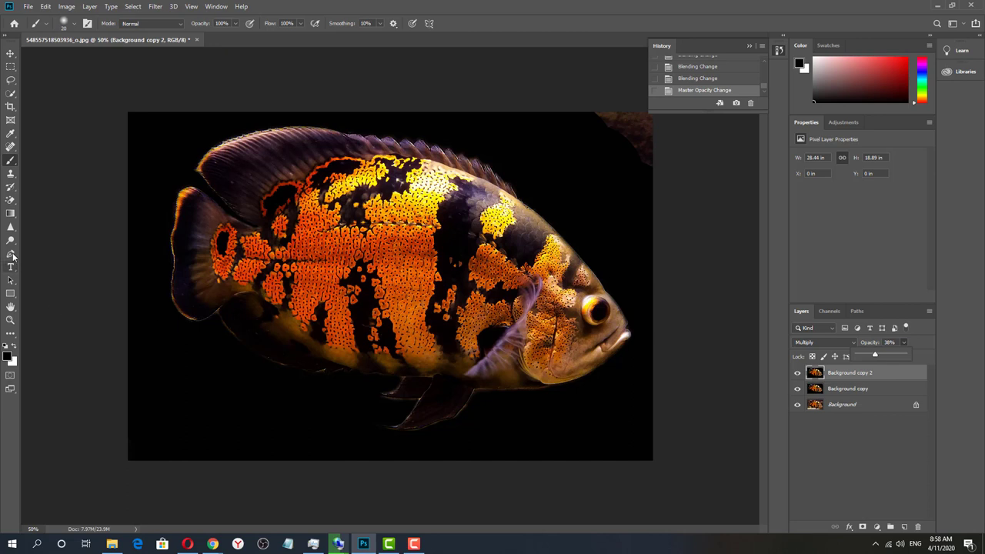
- Paint out the leftover rock in the image's upper-right corner with a larger black Hard Round brush on both copy layers
click(12, 163)
click(67, 24)
click(80, 163)
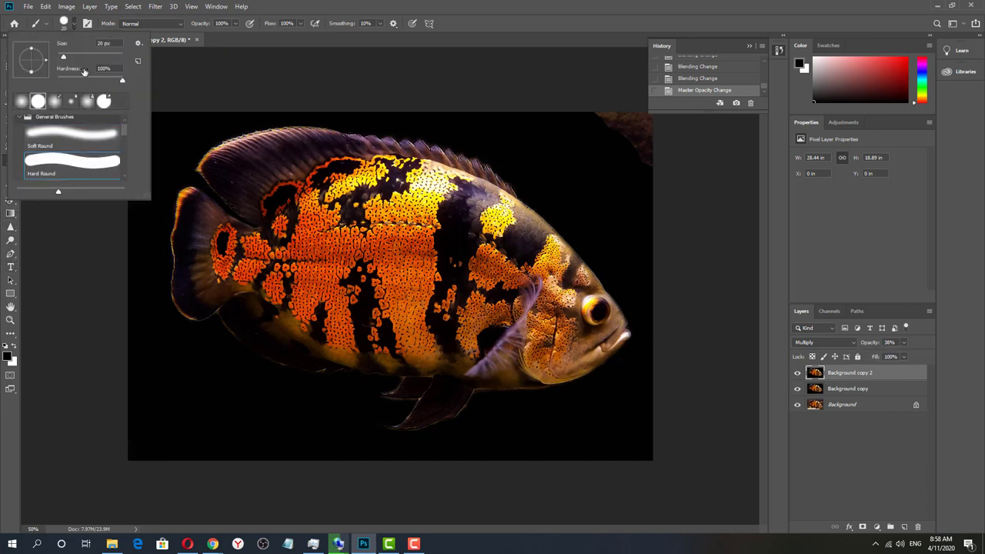
mouse_move(679, 148)
mouse_down()
mouse_move(647, 110)
mouse_move(679, 178)
mouse_move(642, 123)
mouse_move(641, 148)
mouse_move(619, 119)
mouse_up()
click(838, 390)
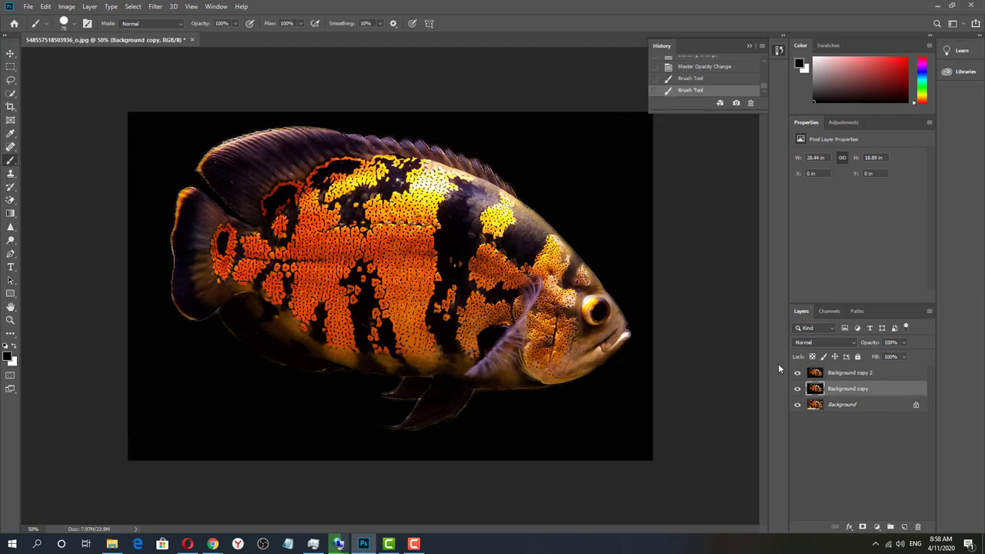
click(847, 375)
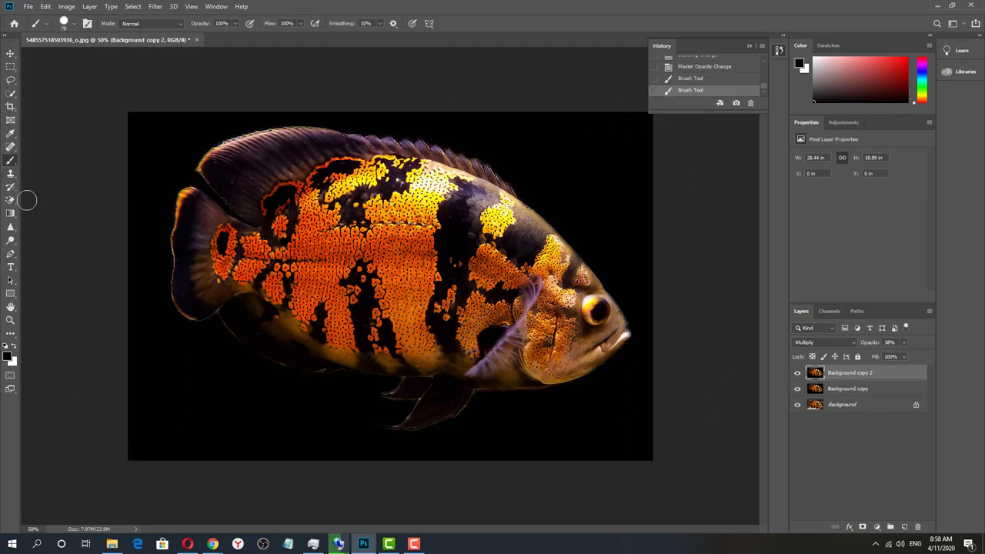
- Create a text box over the fish's lower rear body and enter the author credit in white at 30 pt
click(10, 267)
drag(232, 310, 355, 367)
click(282, 23)
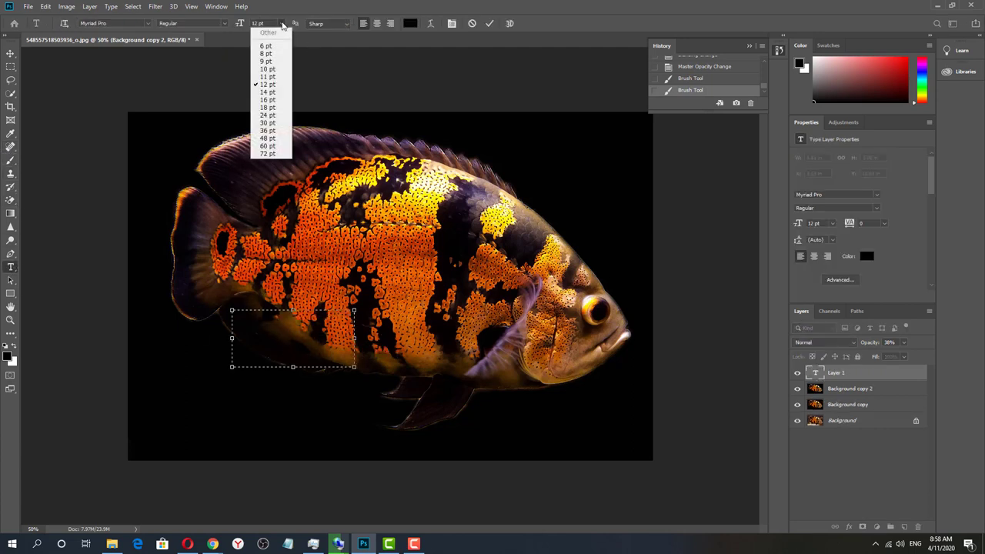
click(270, 119)
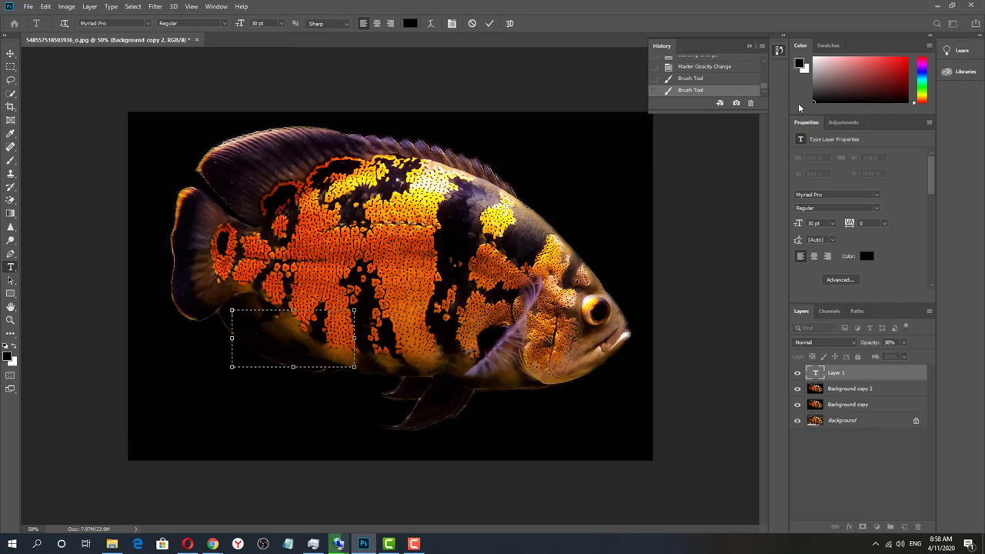
click(814, 59)
drag(280, 315, 216, 313)
- Try the Ink Free font on the credit text and move its box below the fish's belly
click(225, 23)
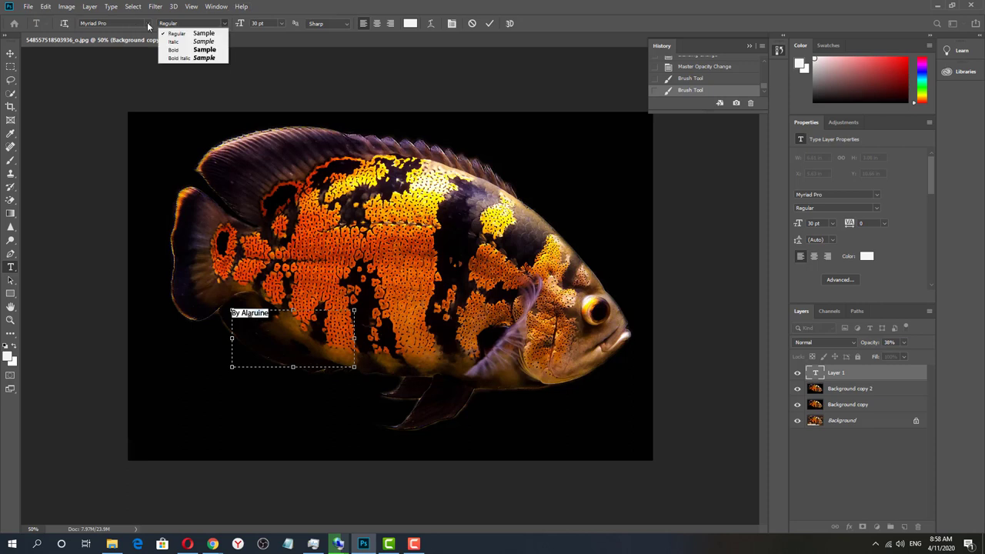
click(147, 24)
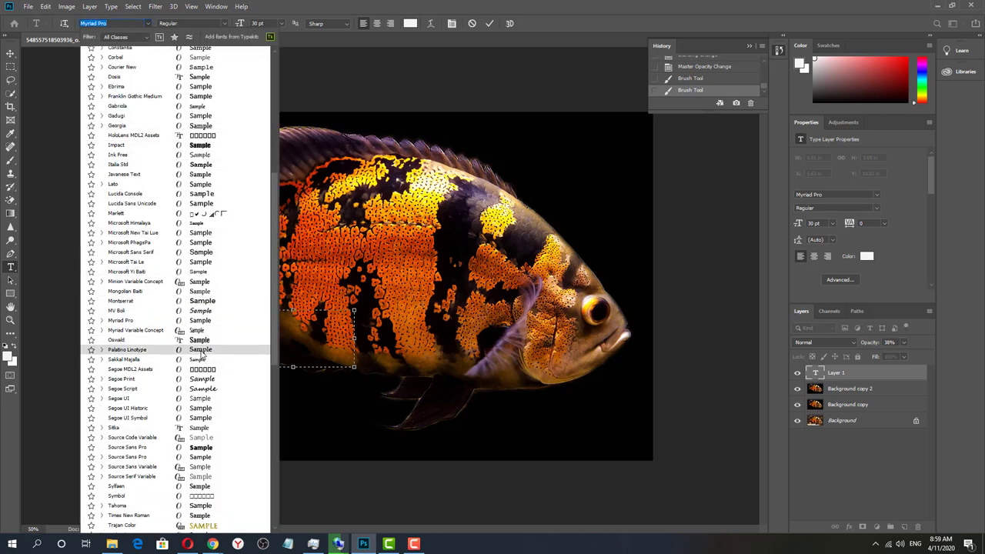
click(214, 156)
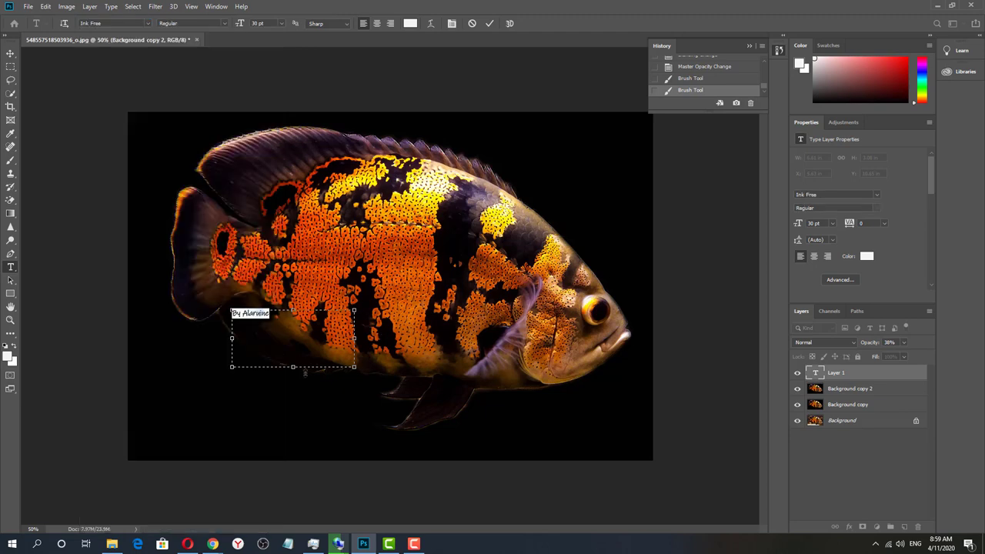
drag(327, 391, 522, 463)
- Compare fonts on the credit text and set it to Segoe Script
click(138, 23)
scroll(220, 154, down, 5)
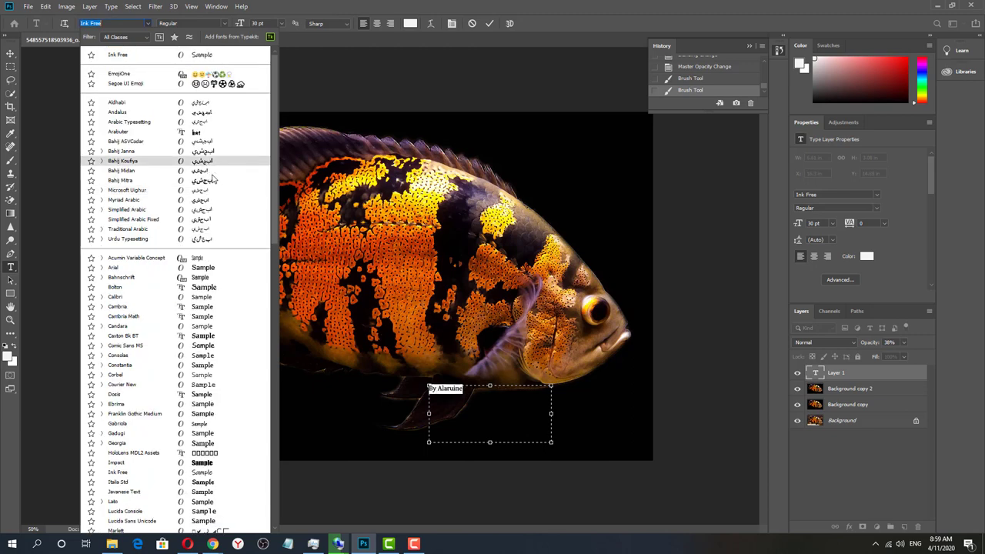
scroll(218, 397, down, 3)
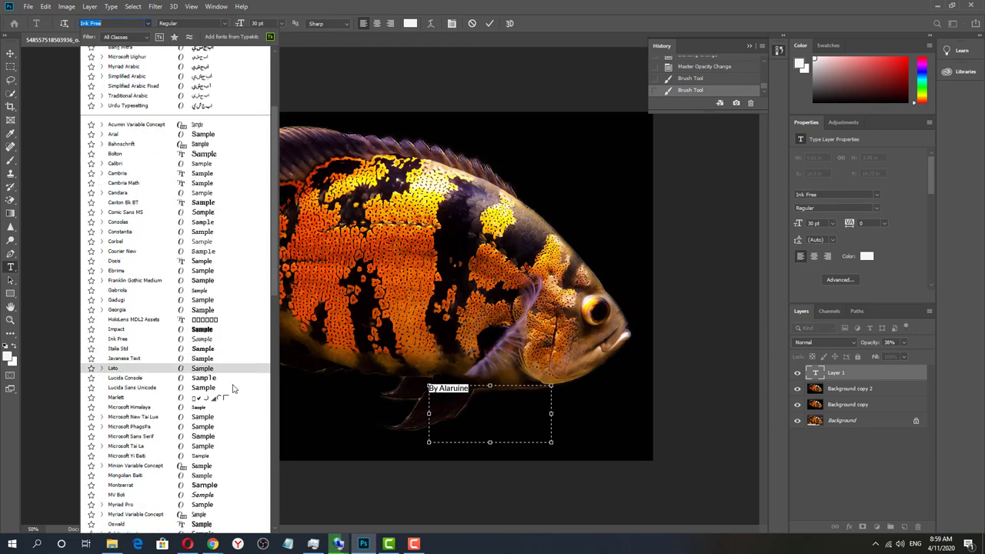
scroll(231, 461, down, 5)
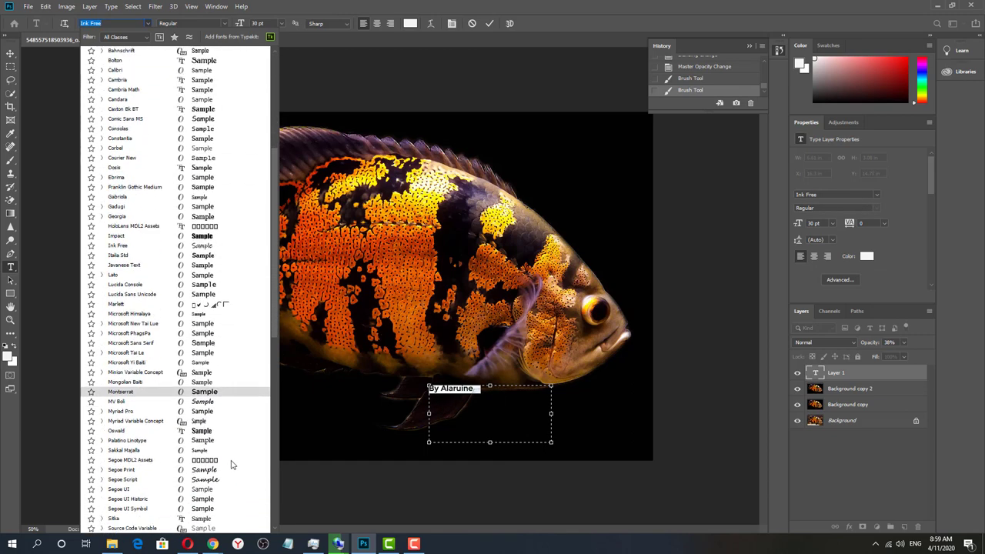
scroll(238, 462, down, 10)
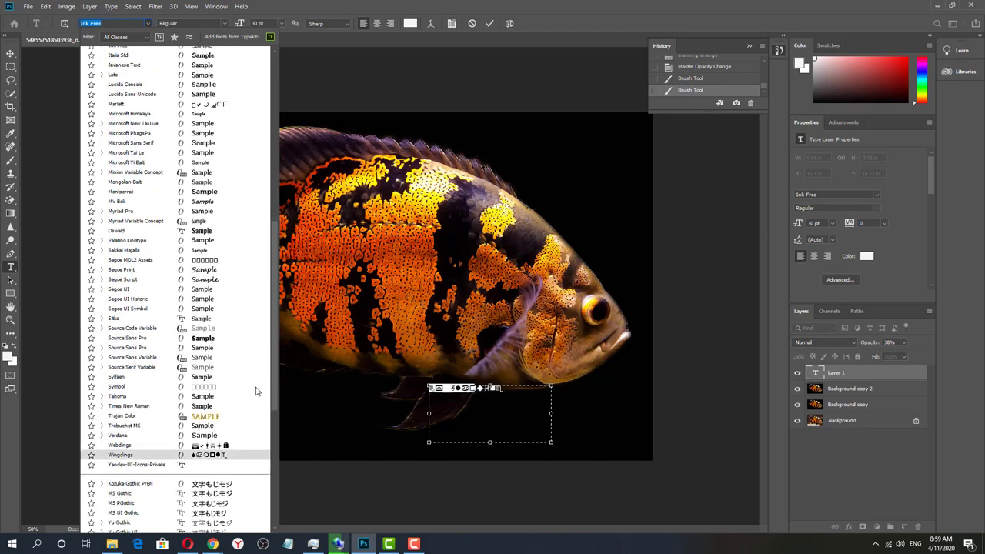
drag(277, 483, 273, 375)
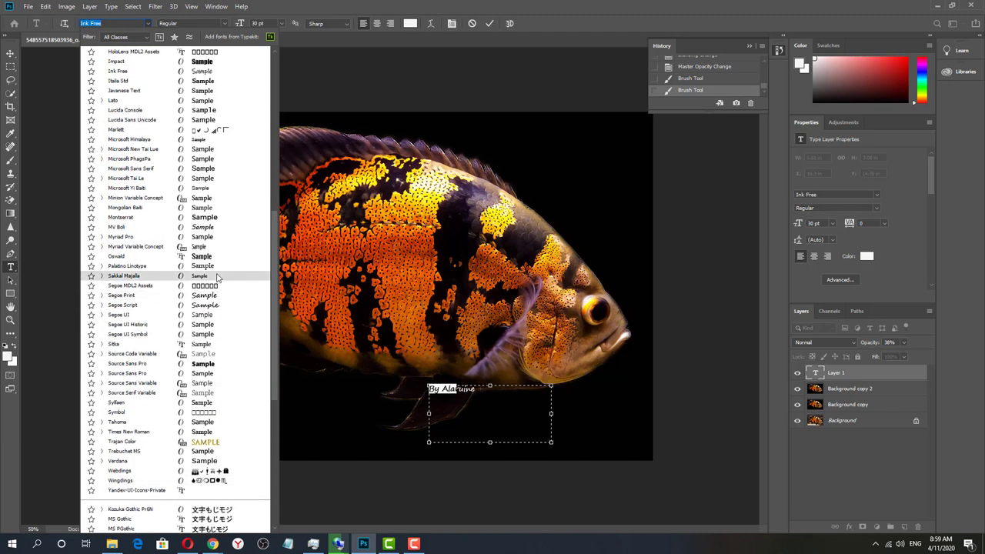
scroll(230, 225, up, 4)
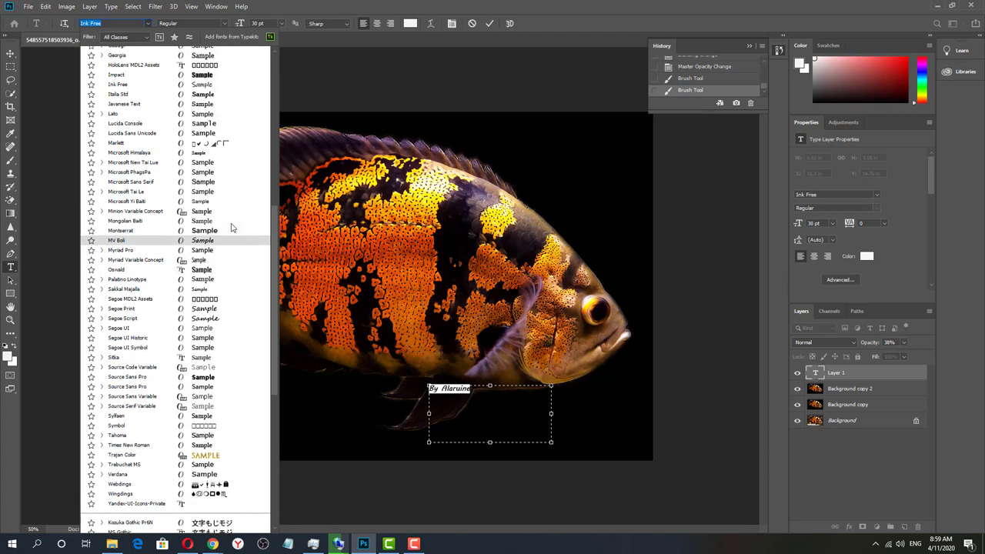
scroll(231, 227, up, 5)
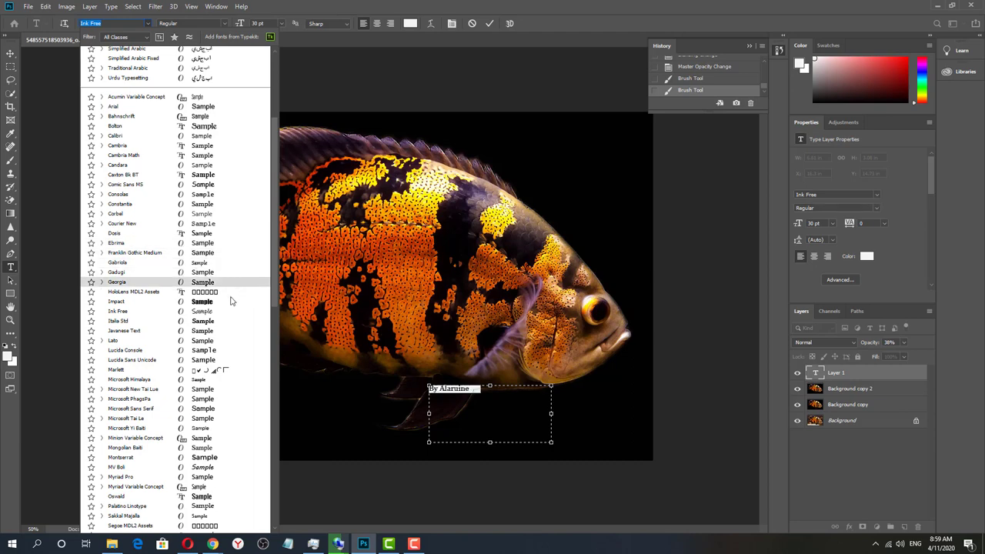
scroll(226, 326, up, 1)
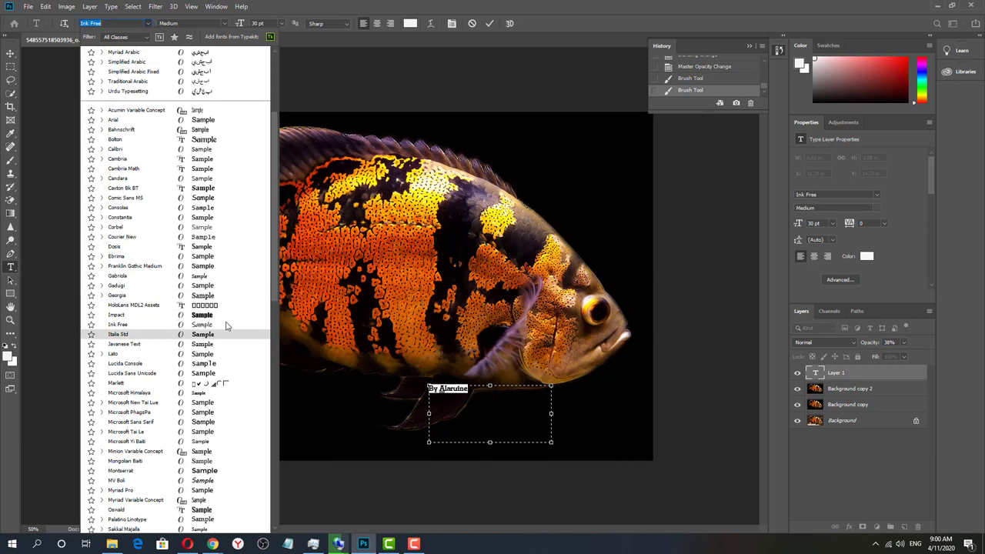
scroll(226, 327, down, 4)
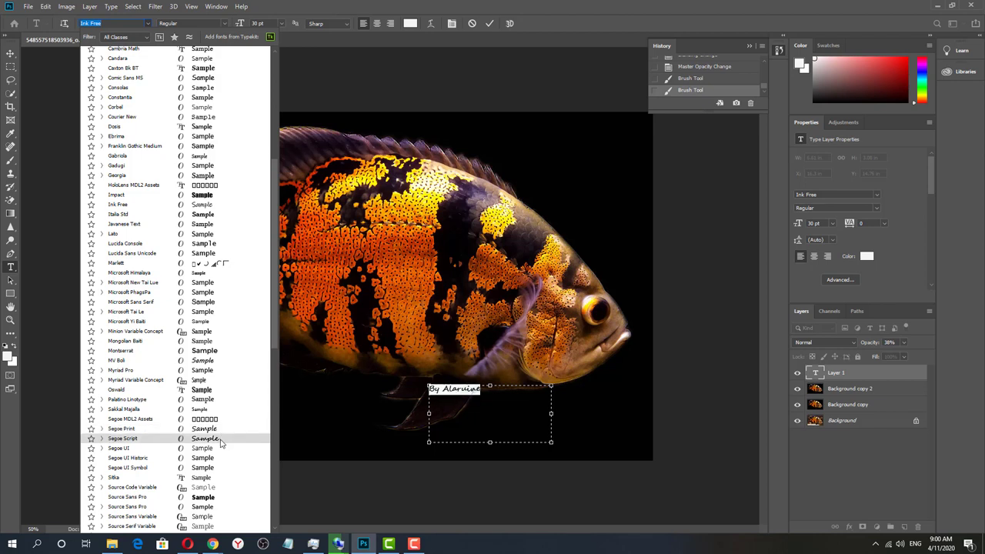
click(221, 443)
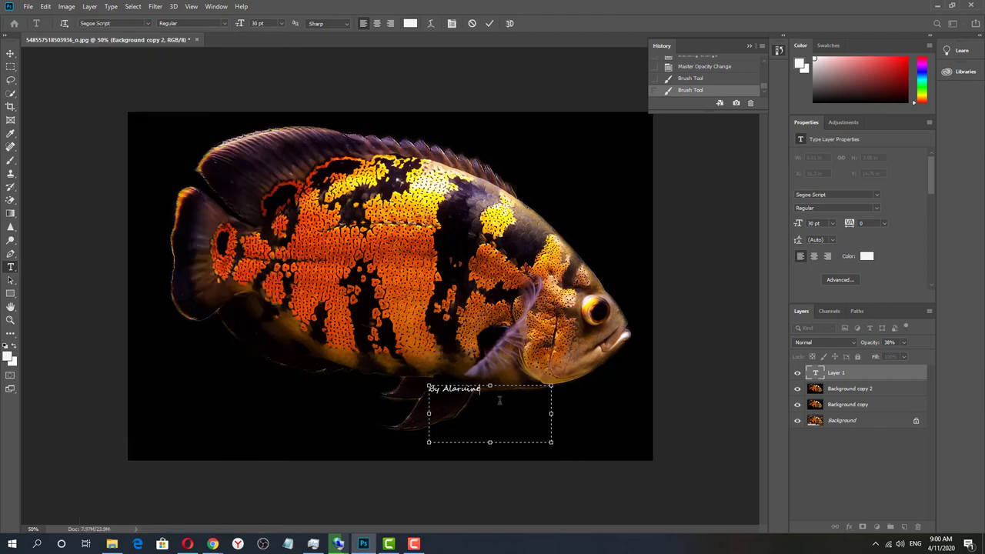
- Rotate the credit text to follow the slope of the fish's lower rear edge and place it over the dark rear fin
drag(557, 449, 354, 447)
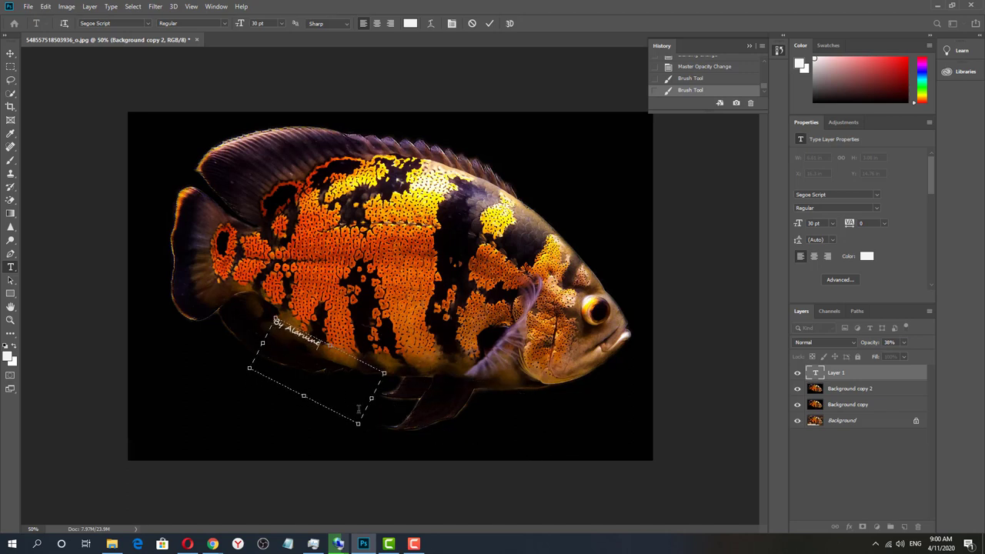
drag(359, 408, 324, 396)
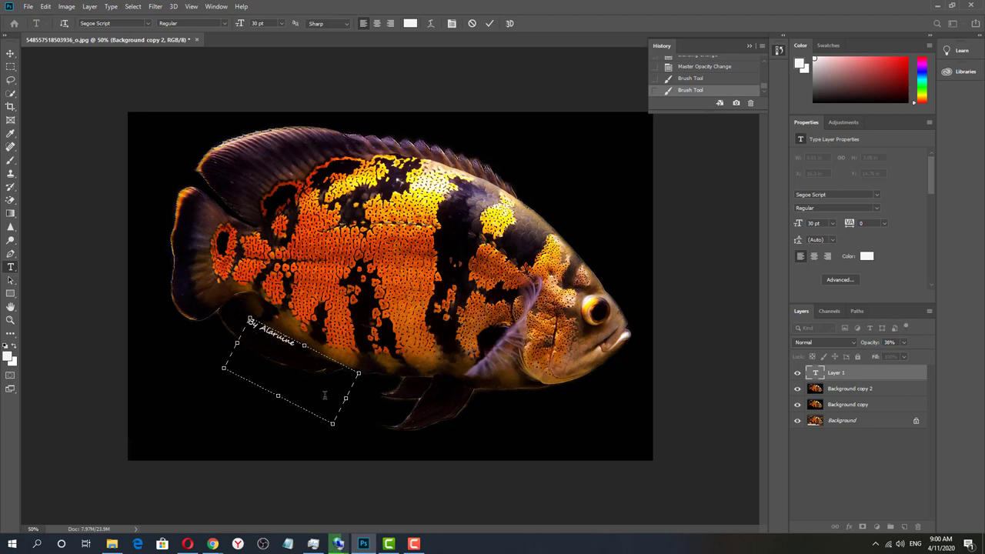
click(842, 390)
- Set the credit text layer's blend mode to Color Dodge
click(839, 373)
click(835, 343)
click(833, 295)
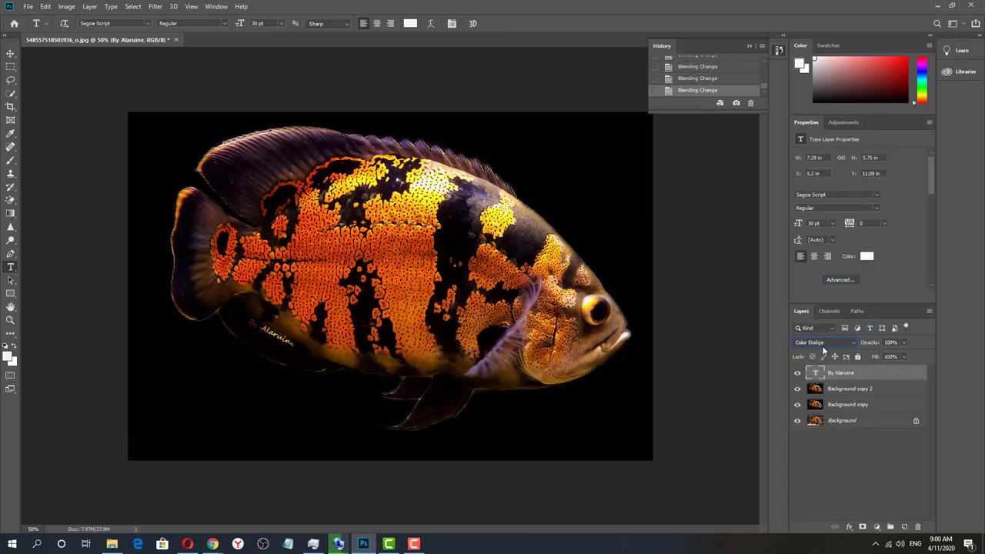
- Undo the accidental shift of Background copy 2 and move the credit text up onto the orange pattern of the fish's rear body
key(v)
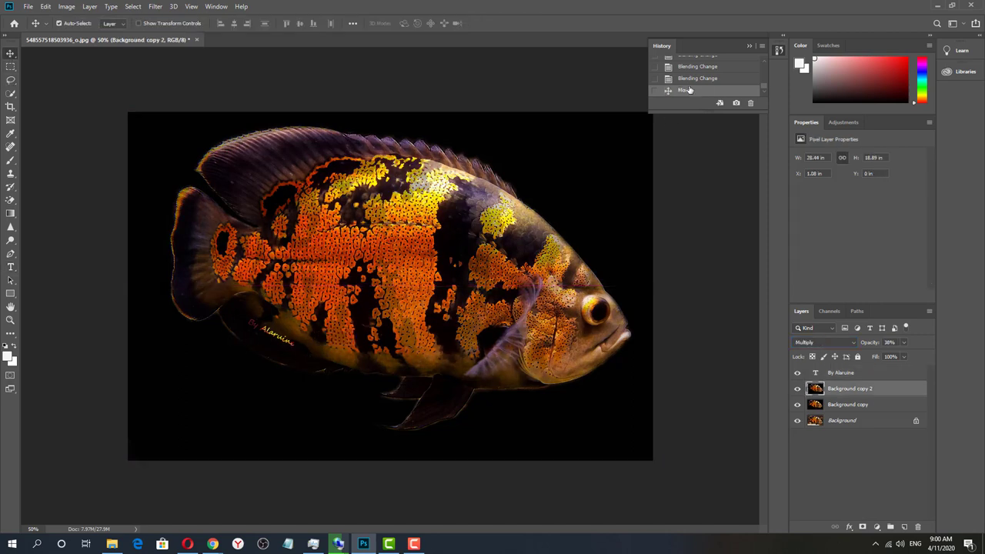
right_click(684, 90)
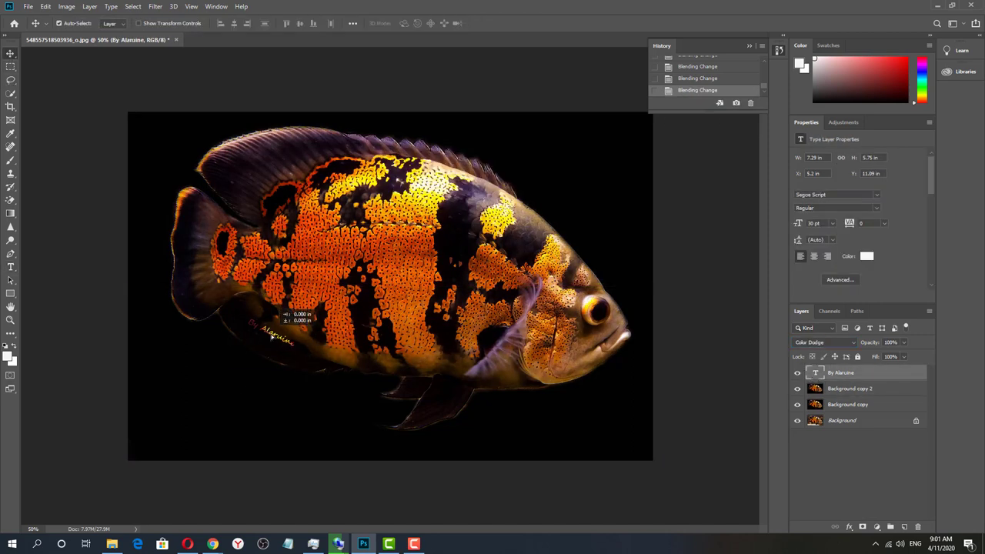
drag(272, 335, 291, 308)
drag(304, 329, 301, 311)
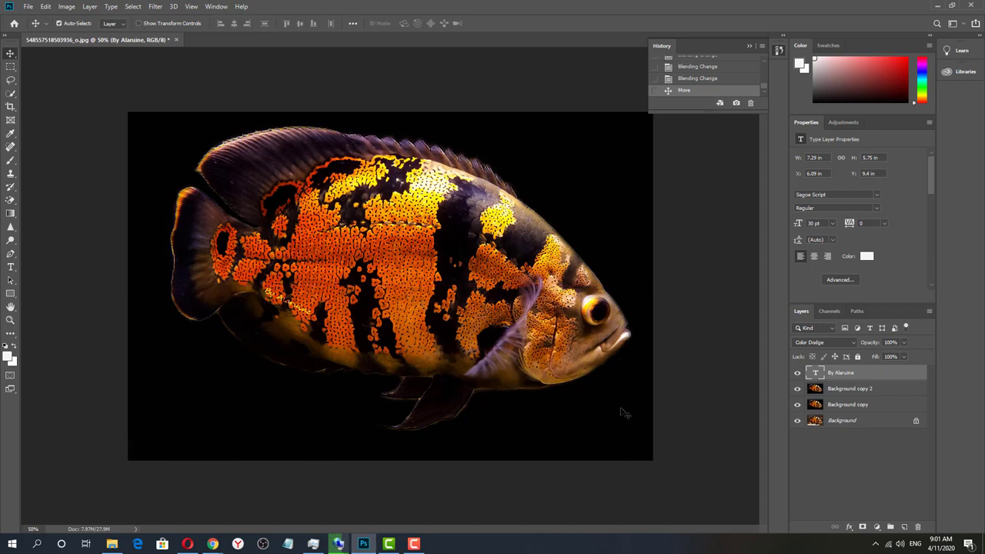